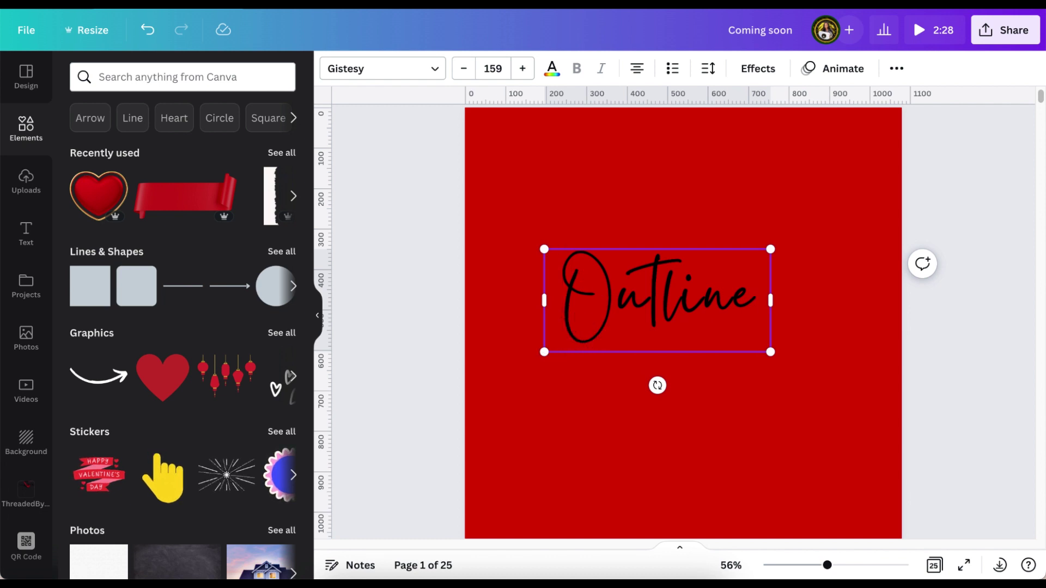
Step: Add "Word" before "Outline" in the text and widen the text box so both words fit on one line
type("Wo")
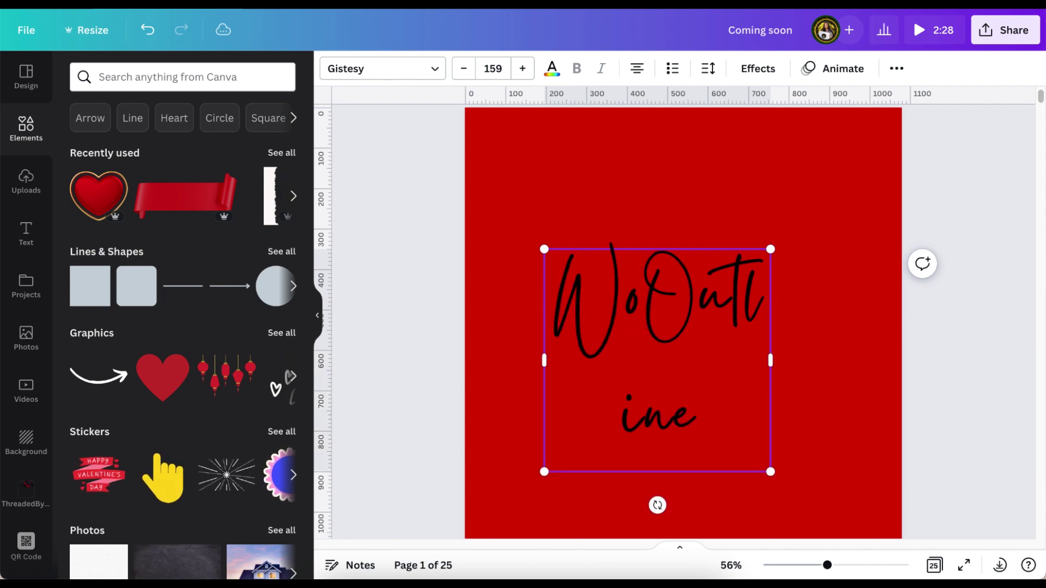
type("rd")
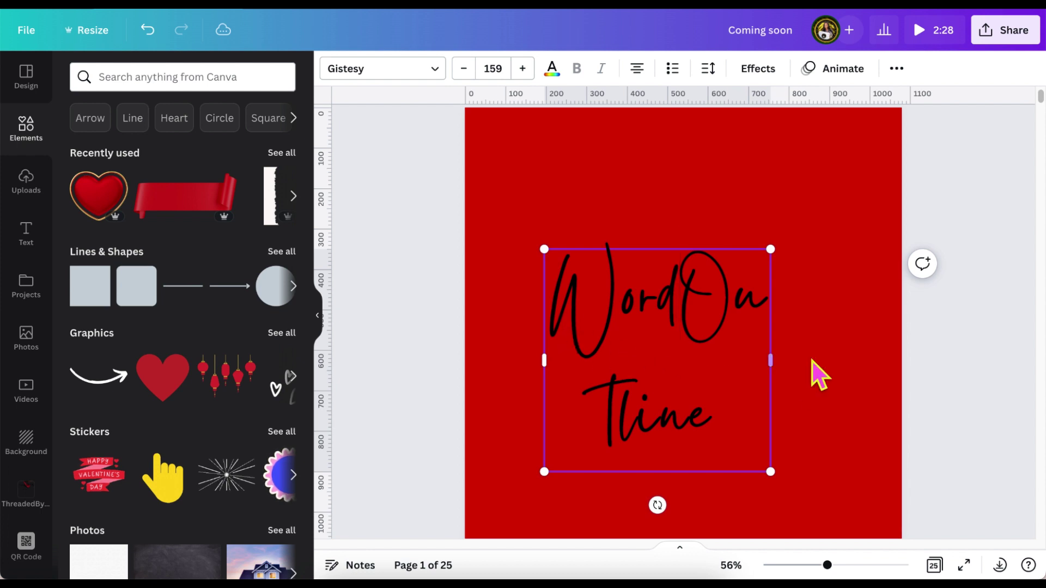
left_click(784, 366)
left_click_drag(799, 375, 901, 354)
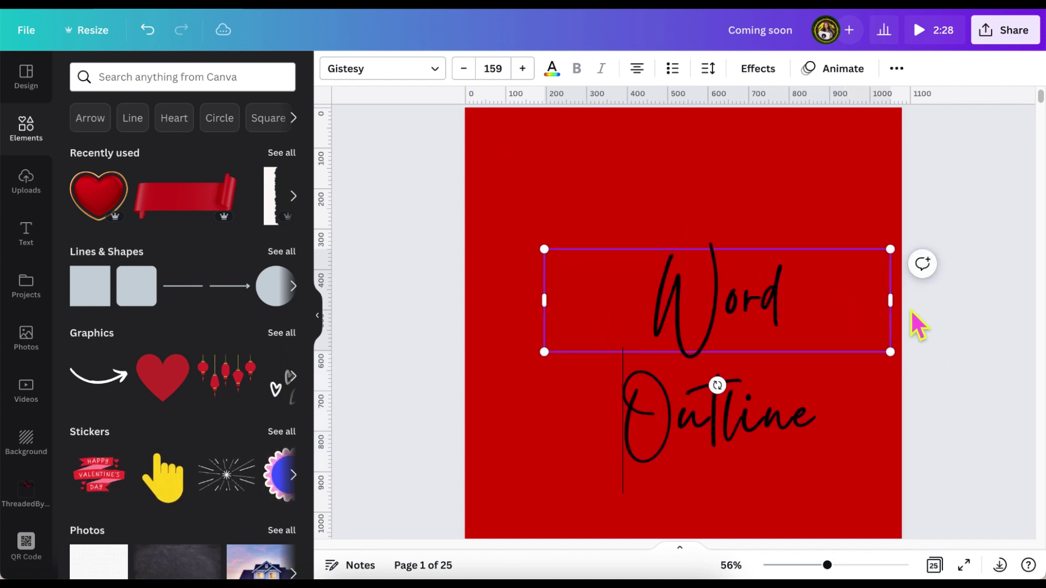
left_click_drag(901, 311, 968, 317)
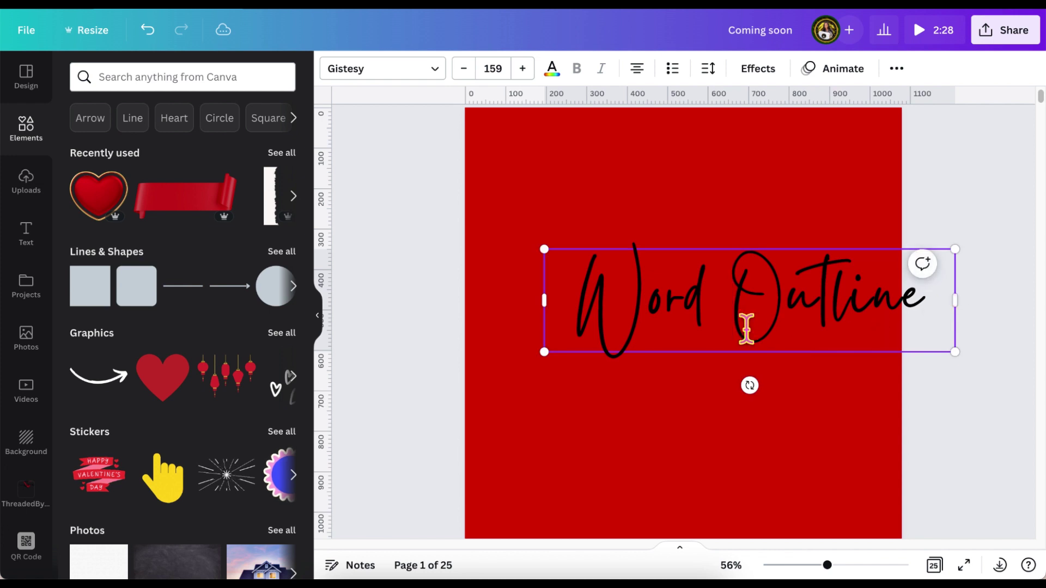
Step: Move the "Word Outline" text to the middle of the page and change the page background to white
left_click(989, 221)
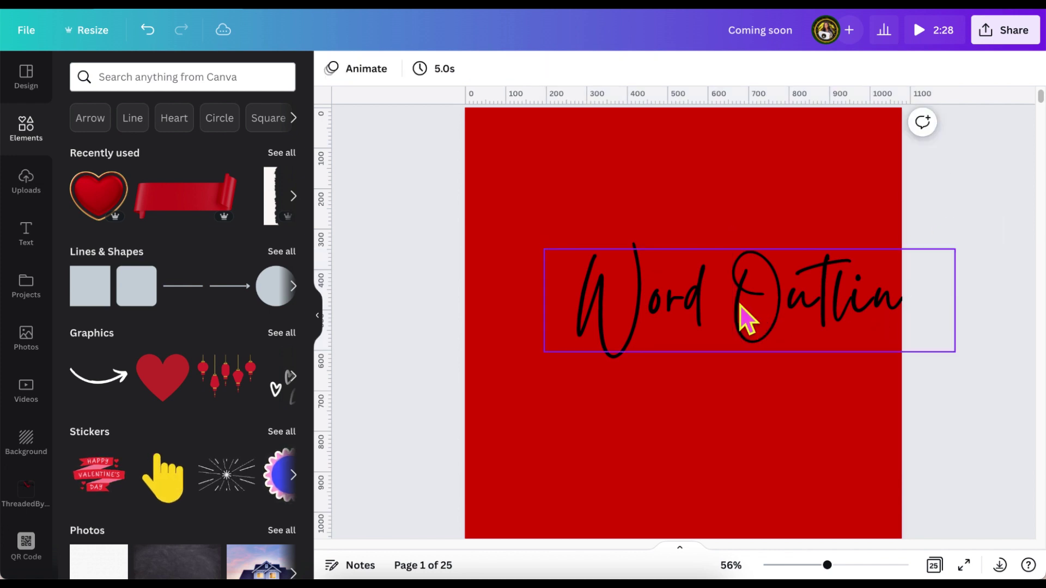
left_click_drag(747, 316, 688, 315)
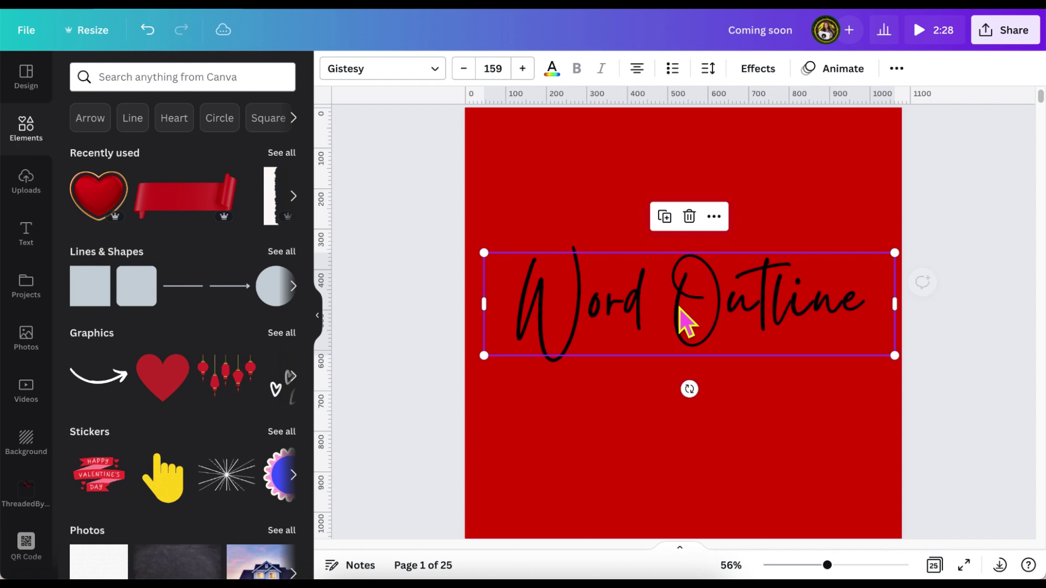
left_click(782, 197)
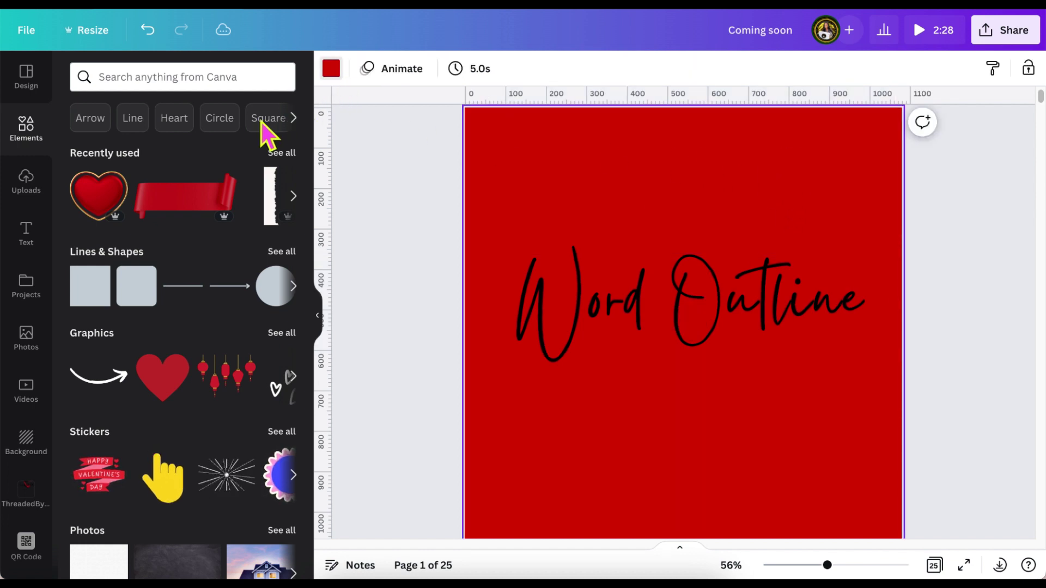
left_click(281, 143)
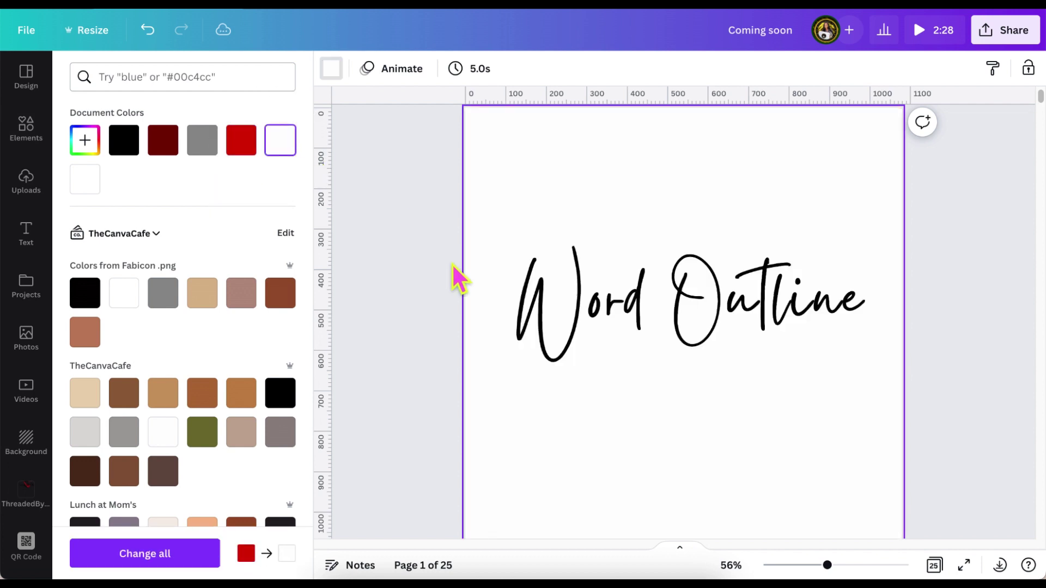
left_click(620, 283)
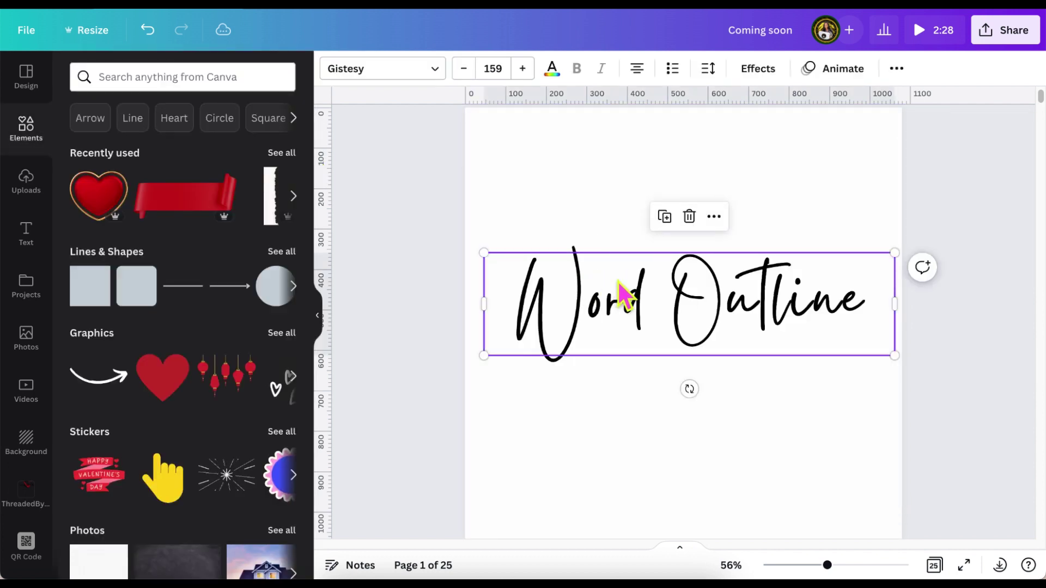
Step: Set up the design's download as a PNG with a transparent background
scroll(619, 287, "down", 2)
scroll(619, 289, "up", 1)
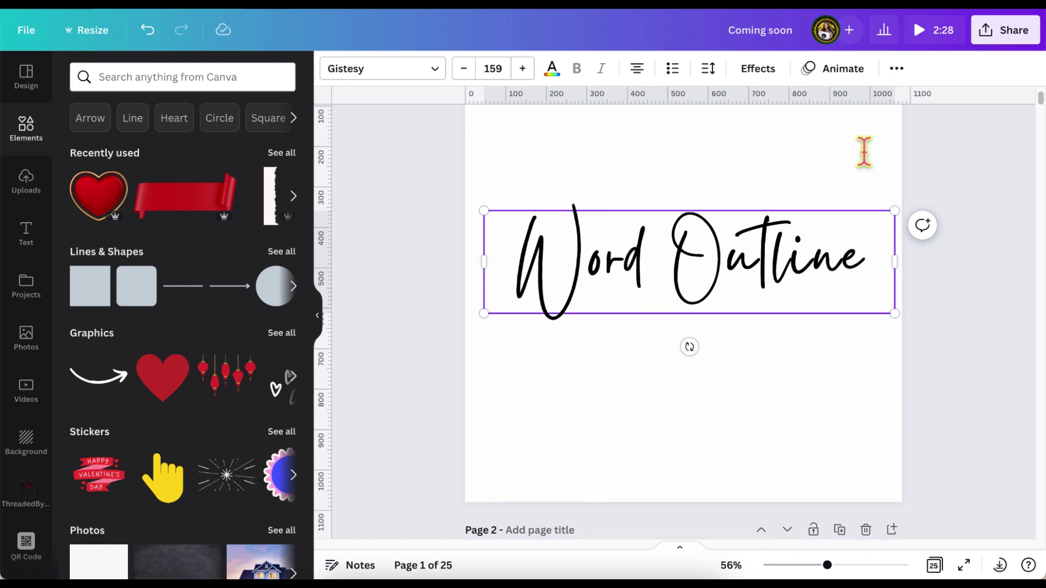
left_click(992, 42)
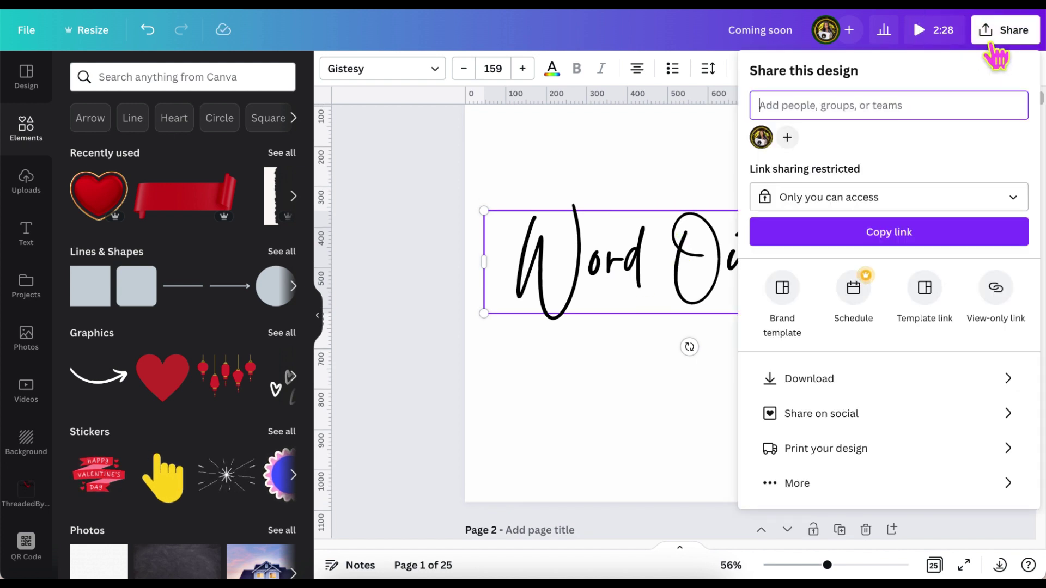
left_click(789, 393)
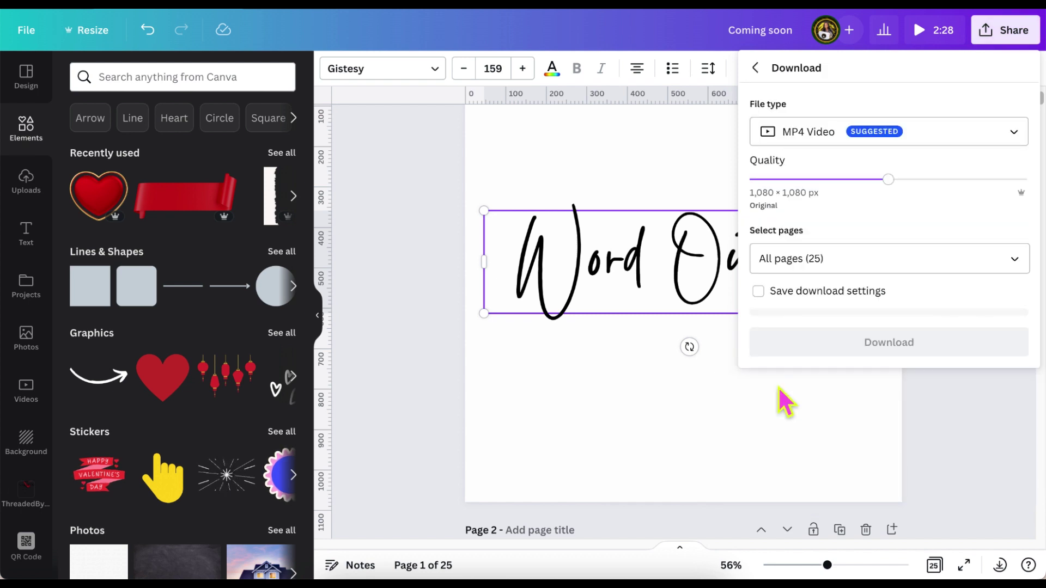
left_click(1001, 143)
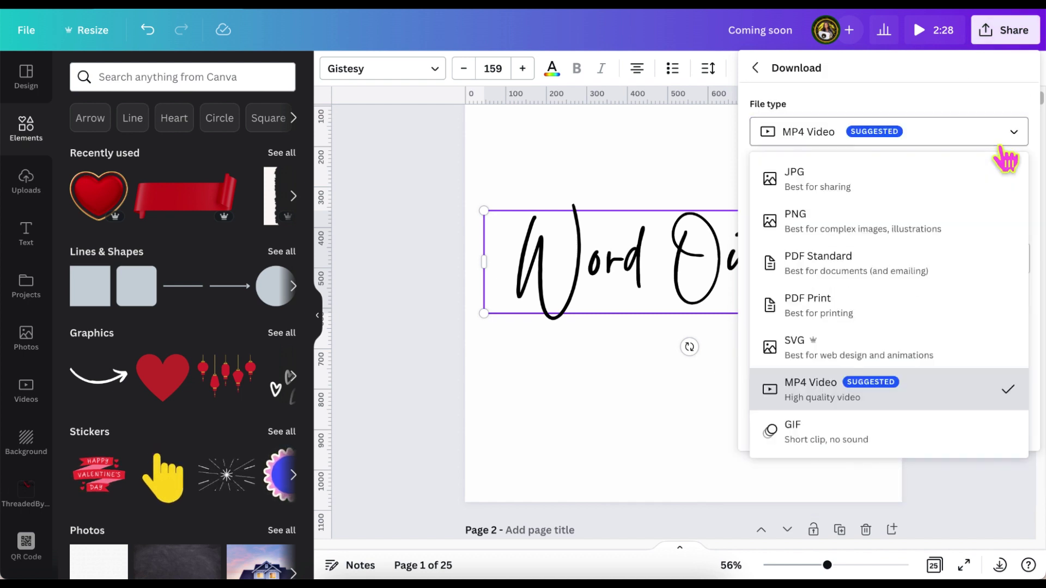
left_click(852, 232)
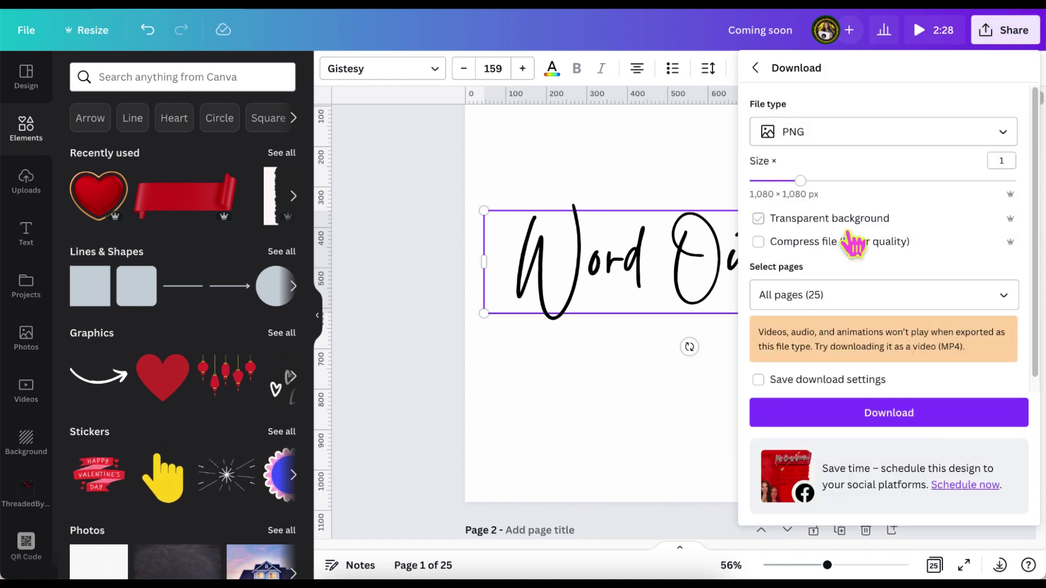
left_click(759, 219)
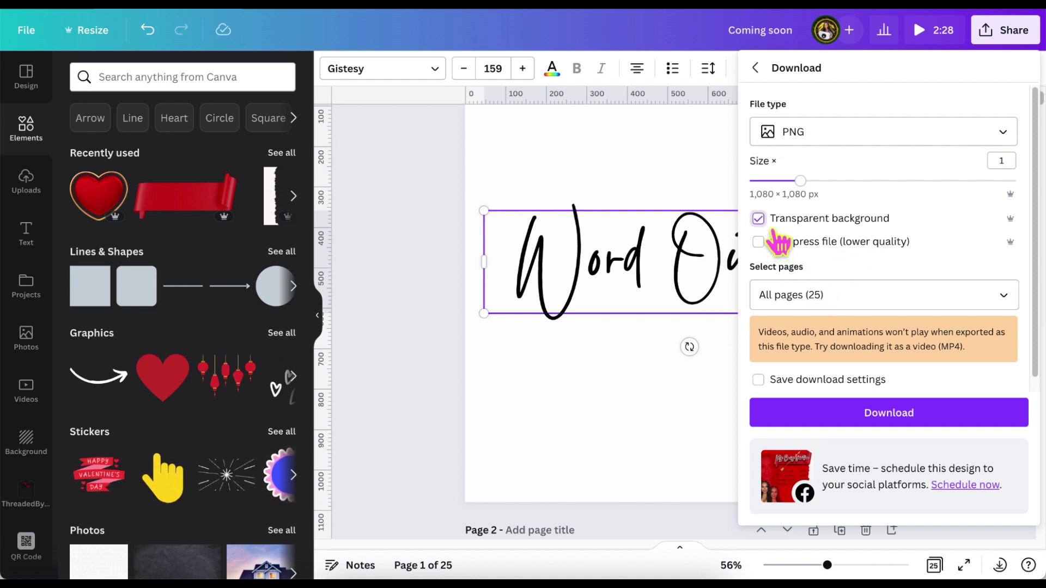
Step: Limit the download to page 1 only and start it
left_click(1016, 305)
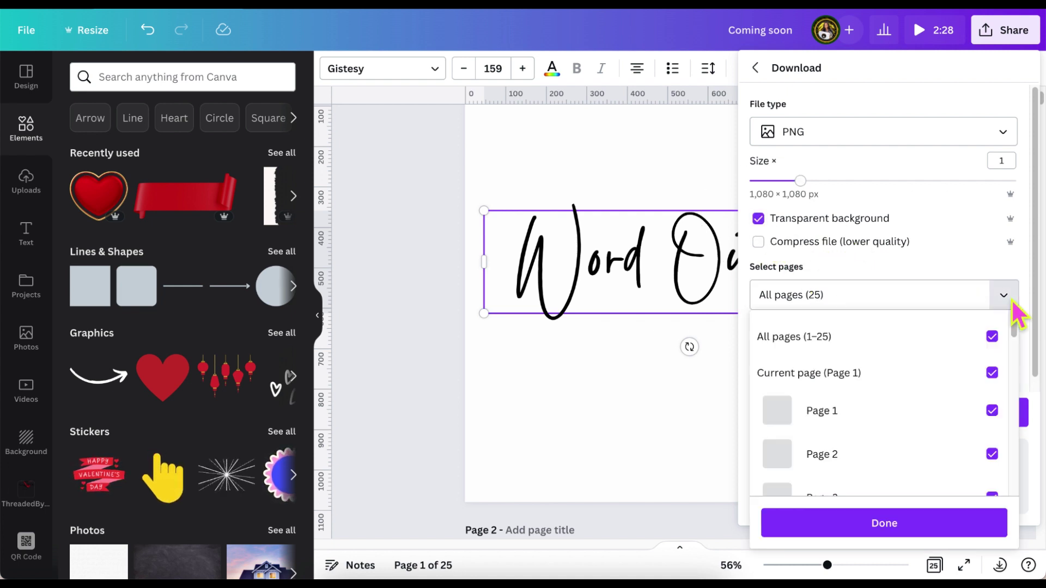
left_click(1002, 343)
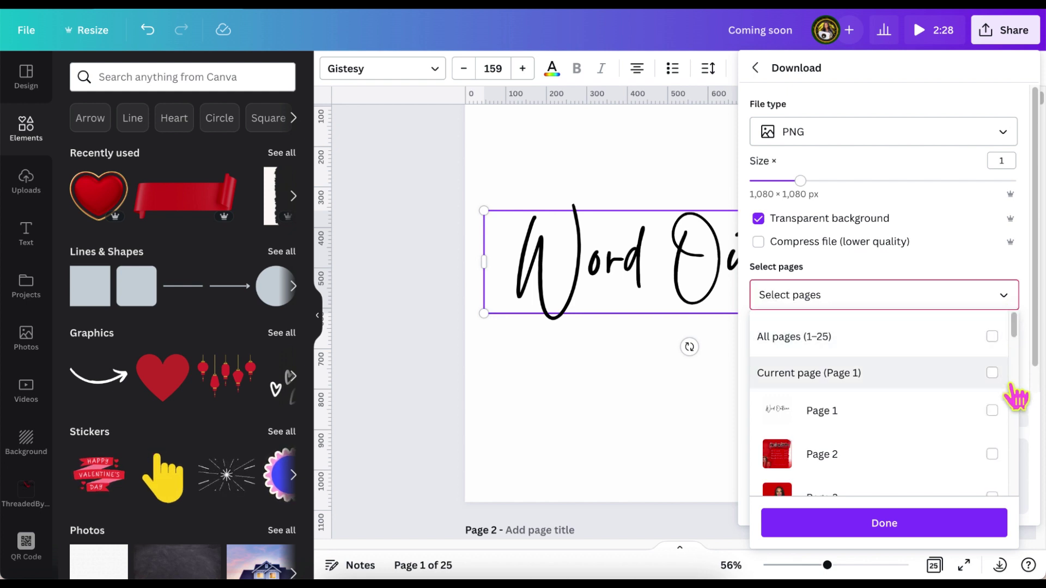
left_click(1012, 423)
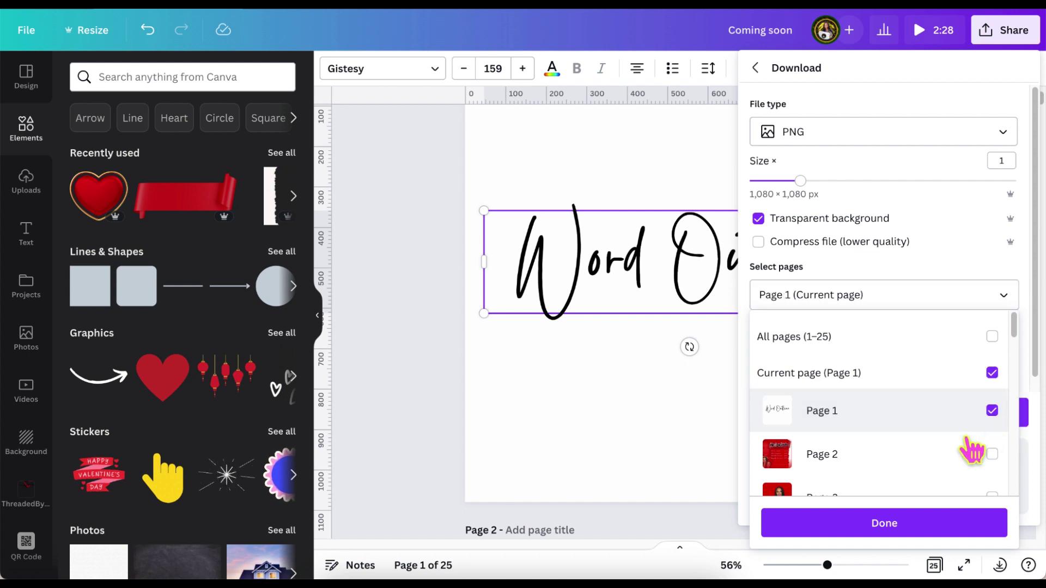
left_click(880, 527)
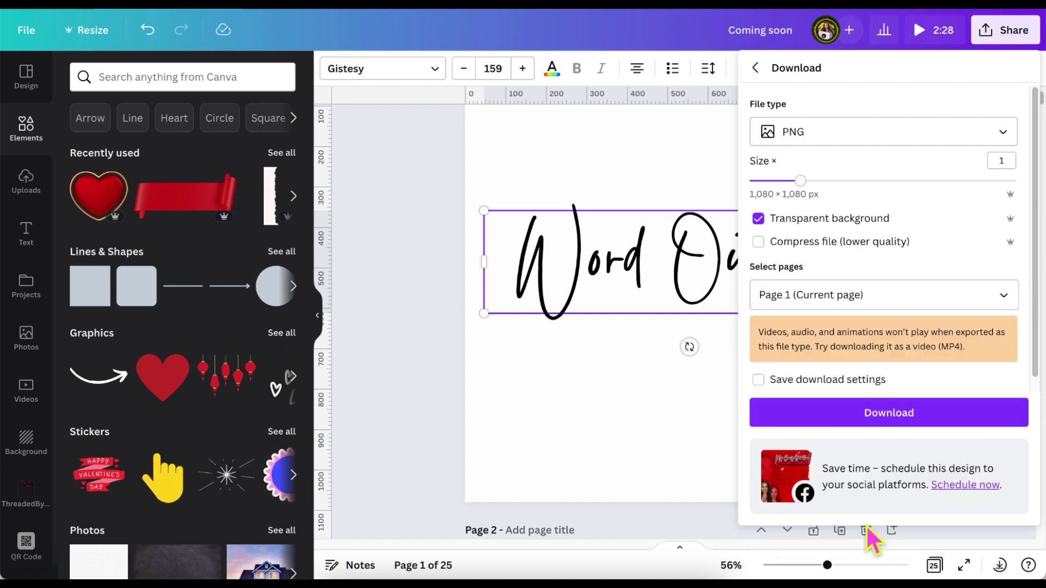
left_click(897, 418)
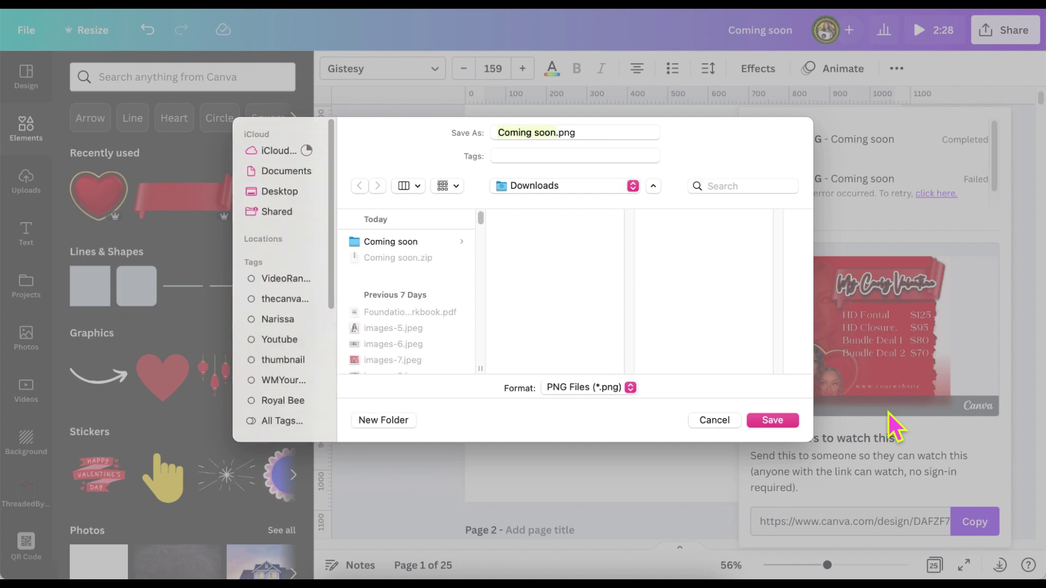
Step: Save the file as Coming soon.png in the "Coming soon" folder inside Downloads
left_click(404, 241)
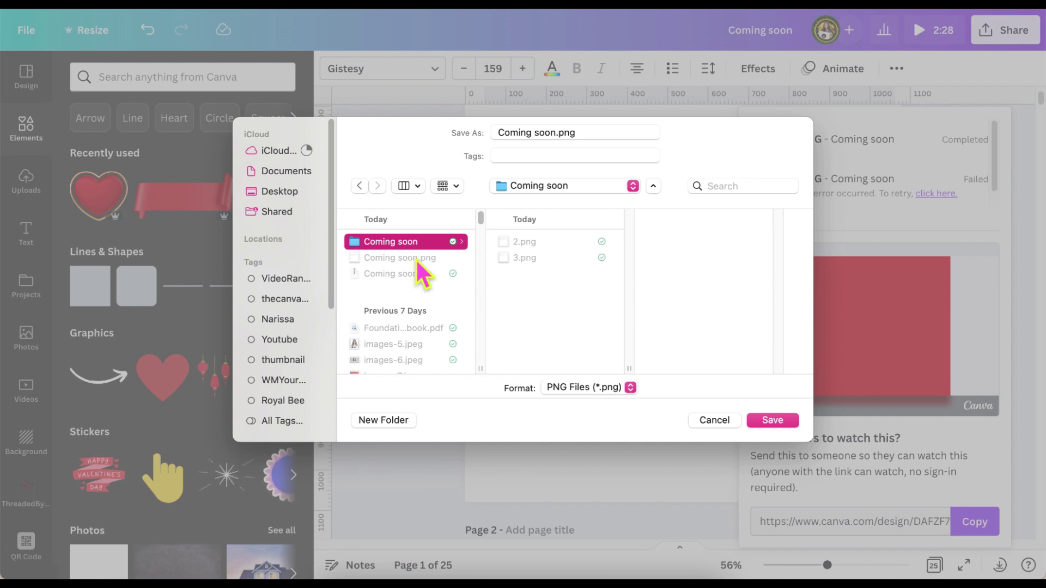
left_click(414, 260)
left_click(416, 272)
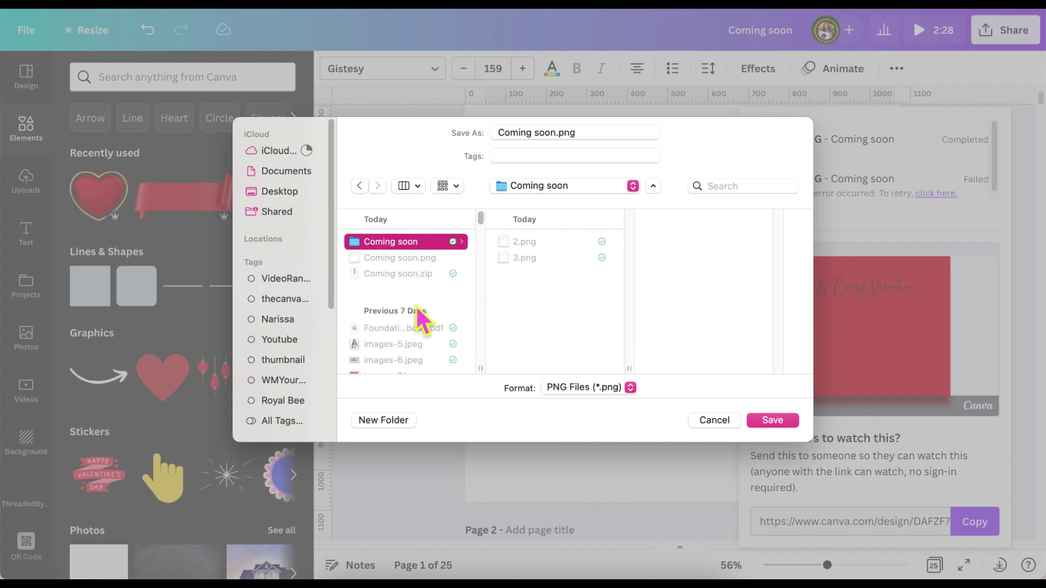
left_click(773, 420)
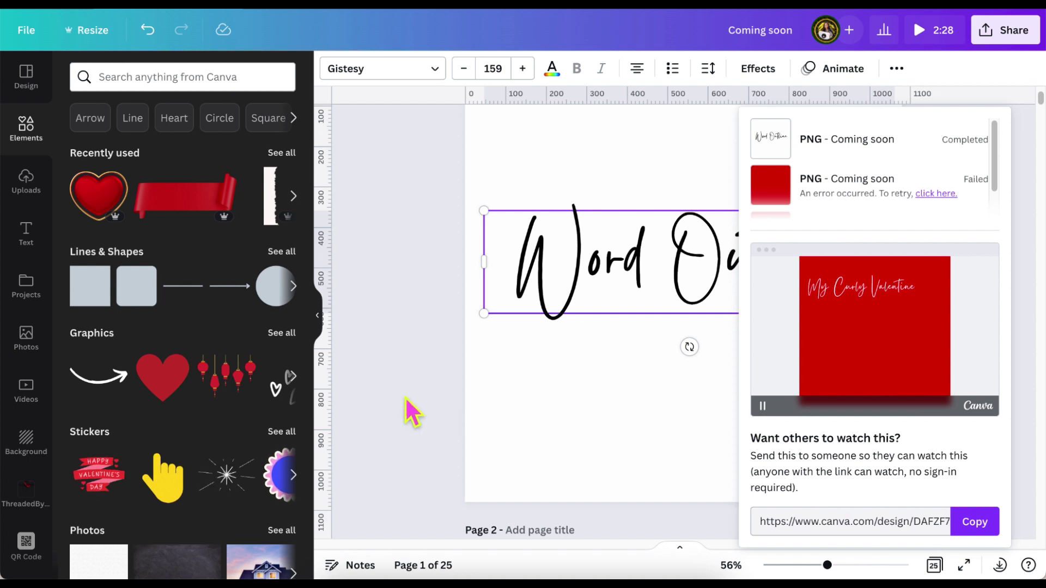
left_click(407, 382)
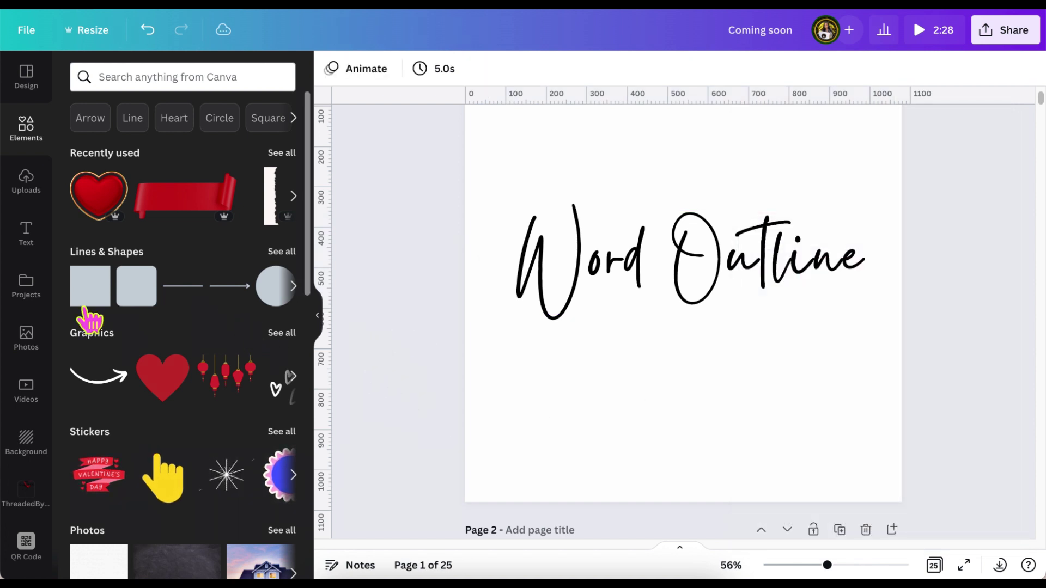
Step: Upload Coming soon.png from the "Coming soon" folder to the image uploads and dismiss the file chooser
left_click(32, 196)
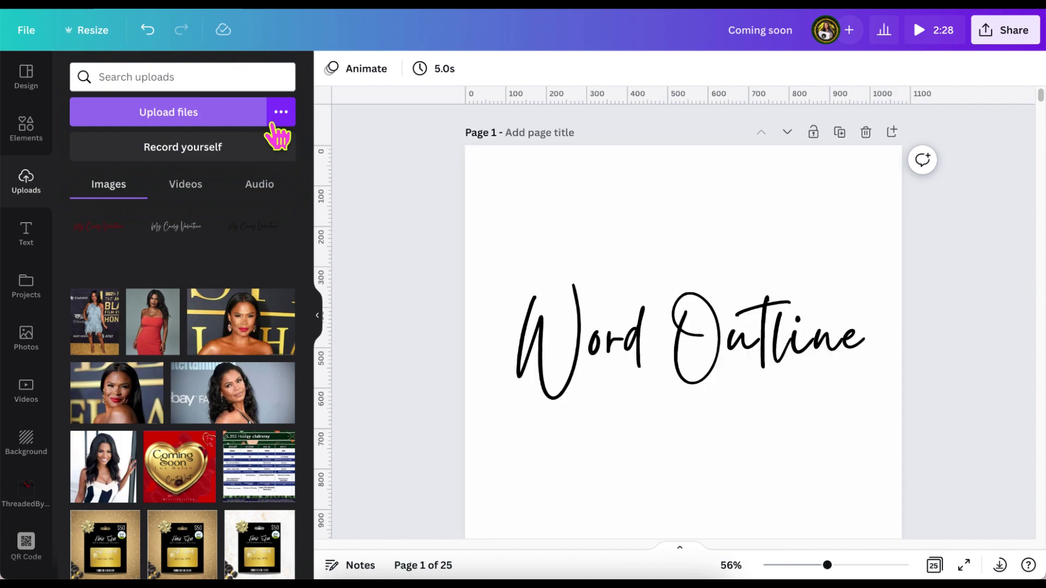
left_click(272, 124)
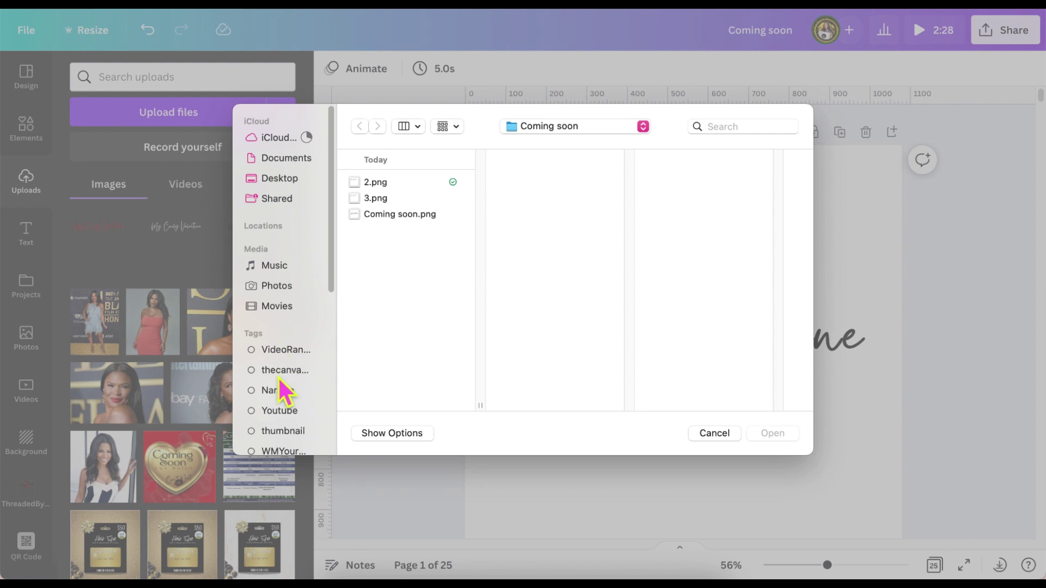
scroll(278, 380, "down", 2)
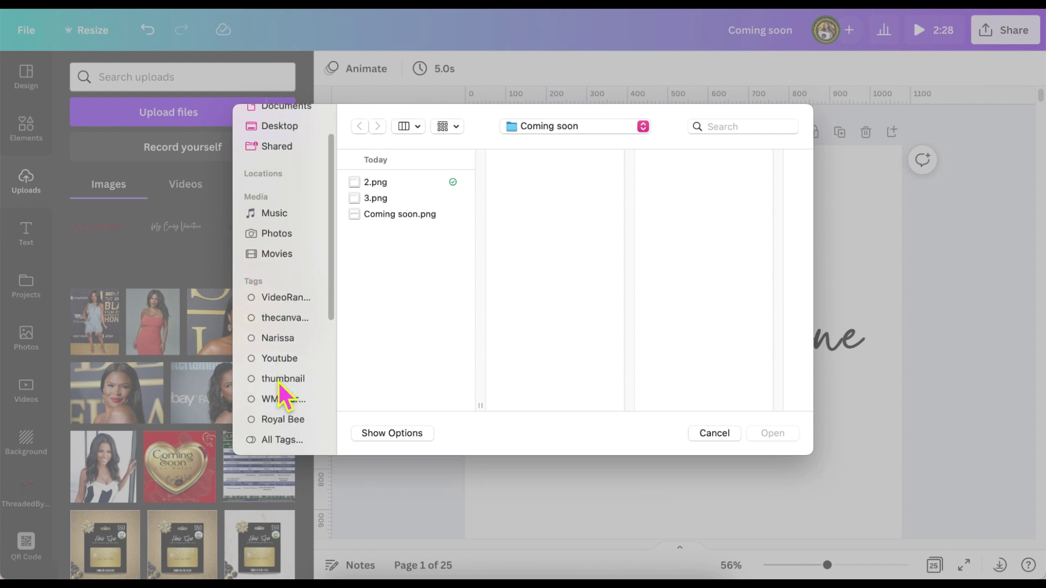
left_click(390, 181)
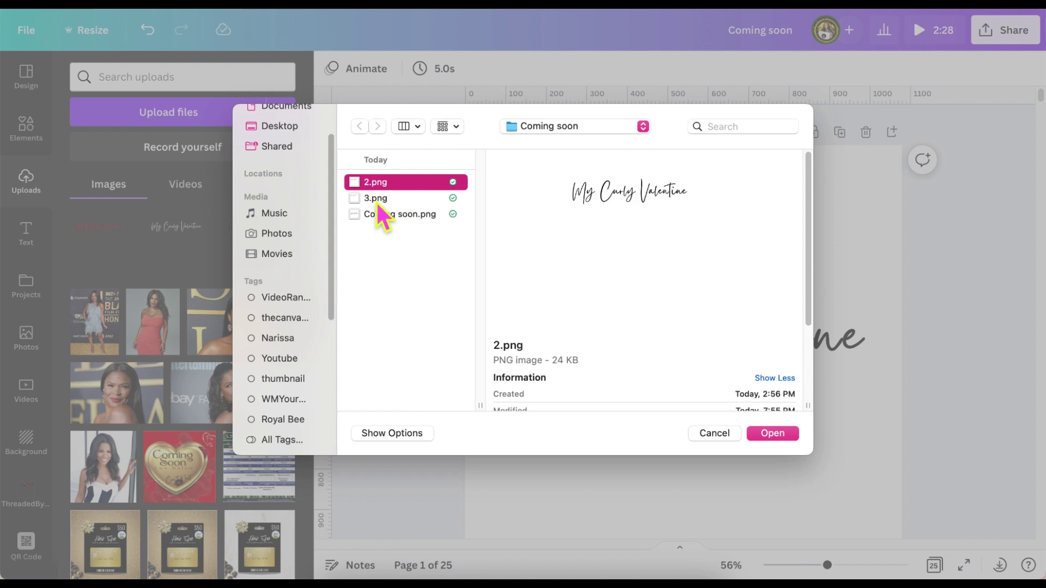
left_click(376, 200)
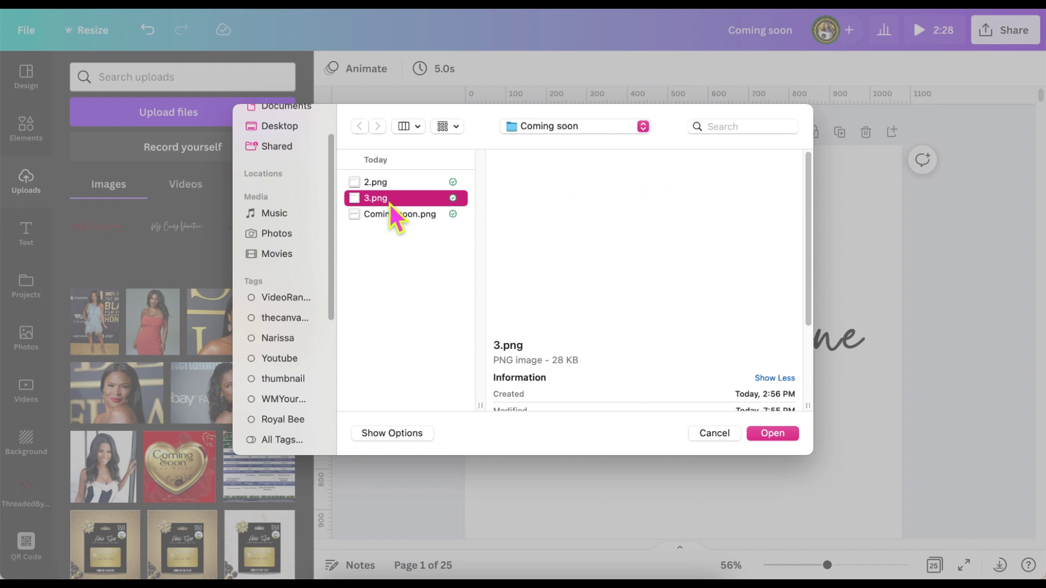
left_click(389, 217)
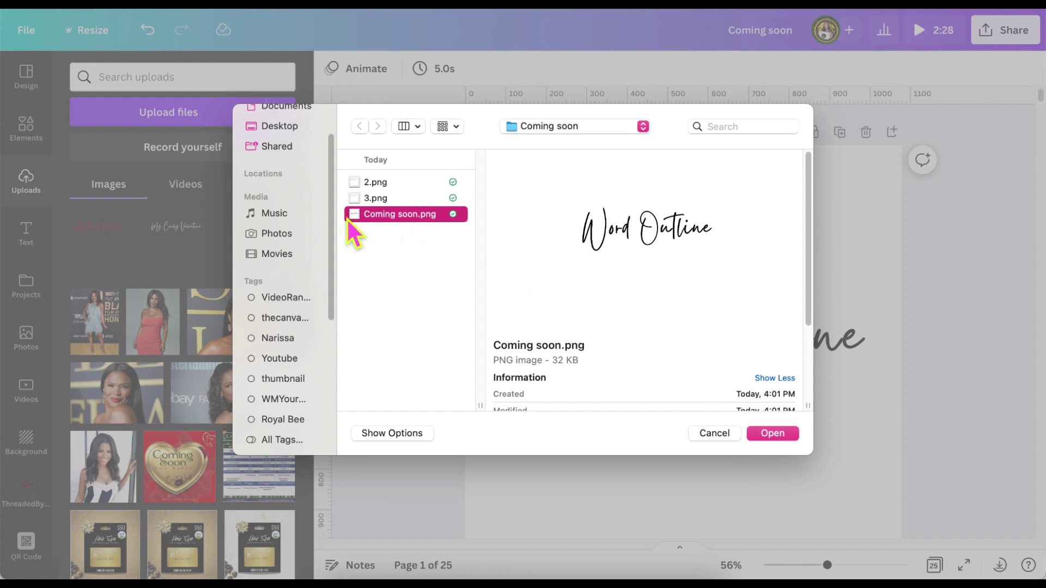
left_click_drag(396, 214, 215, 297)
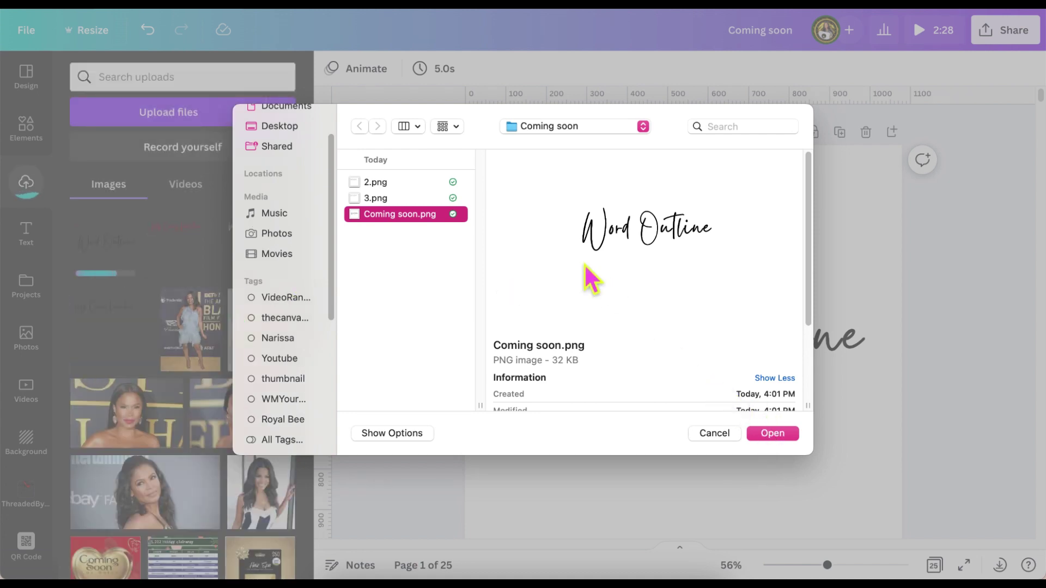
left_click(727, 434)
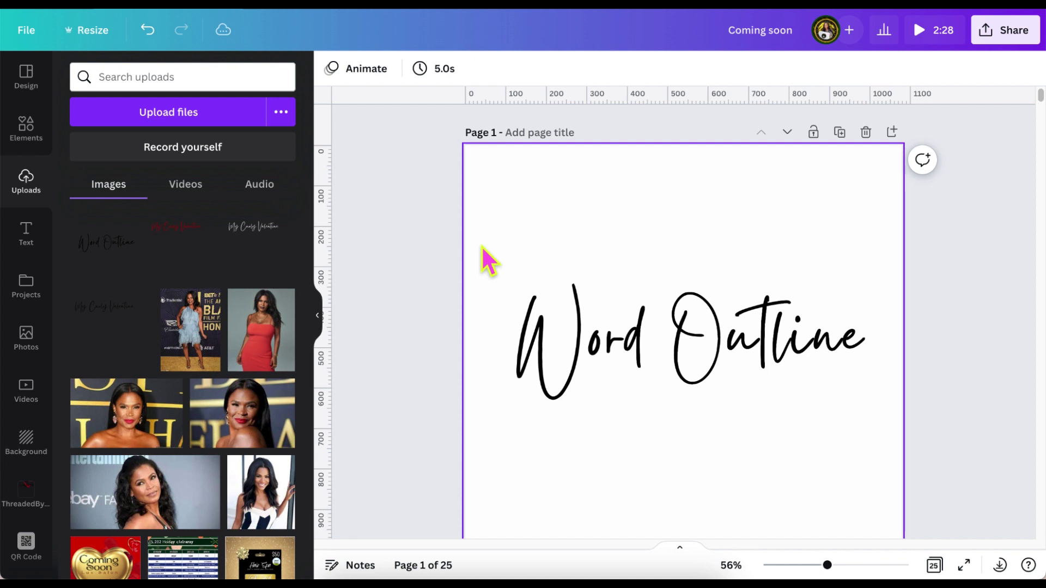
Step: Delete the "Word Outline" text from page 1 and place the uploaded "Word Outline" image there instead
left_click_drag(482, 246, 752, 407)
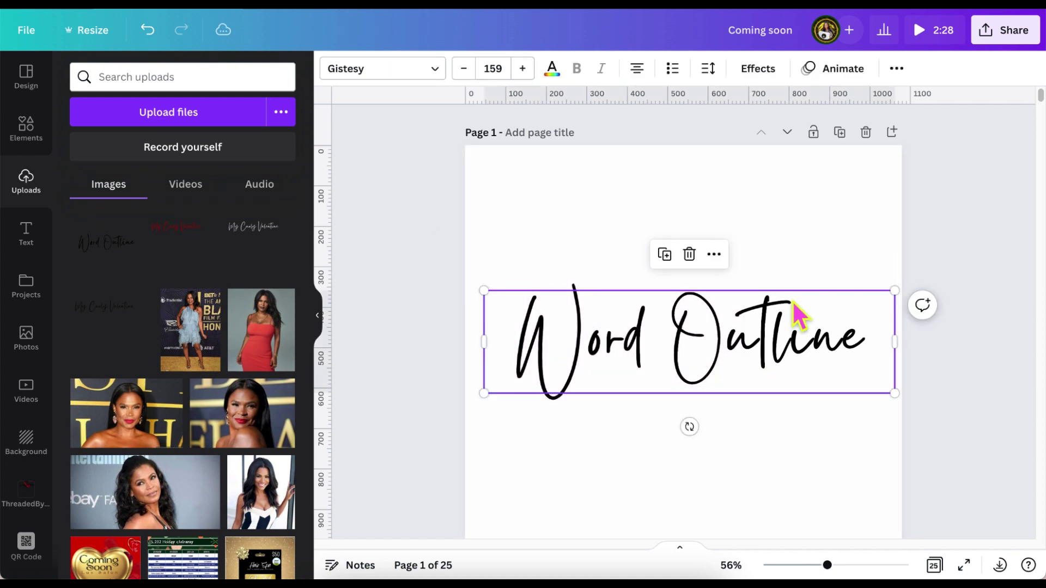
left_click(689, 254)
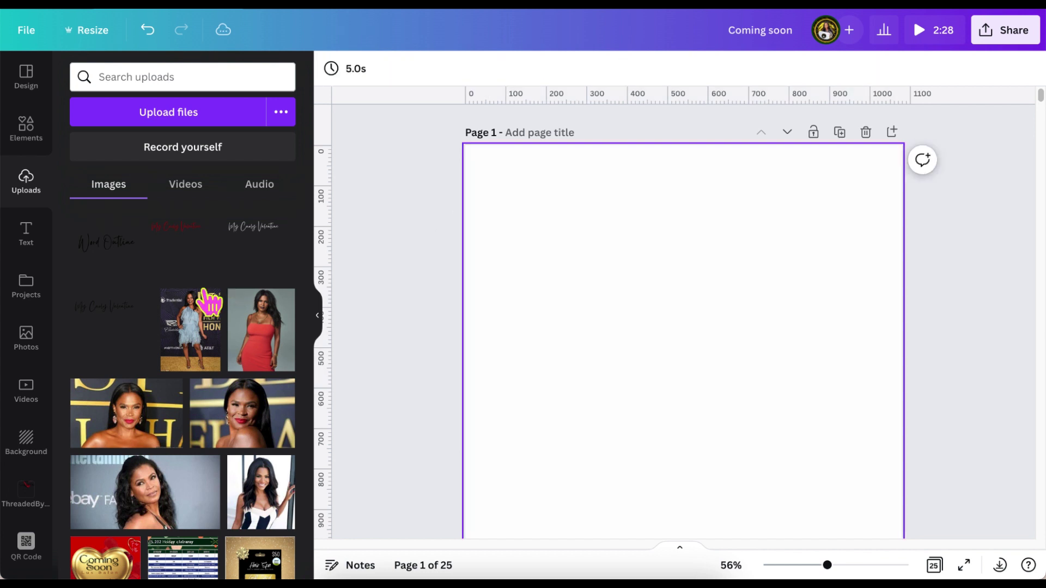
left_click(118, 257)
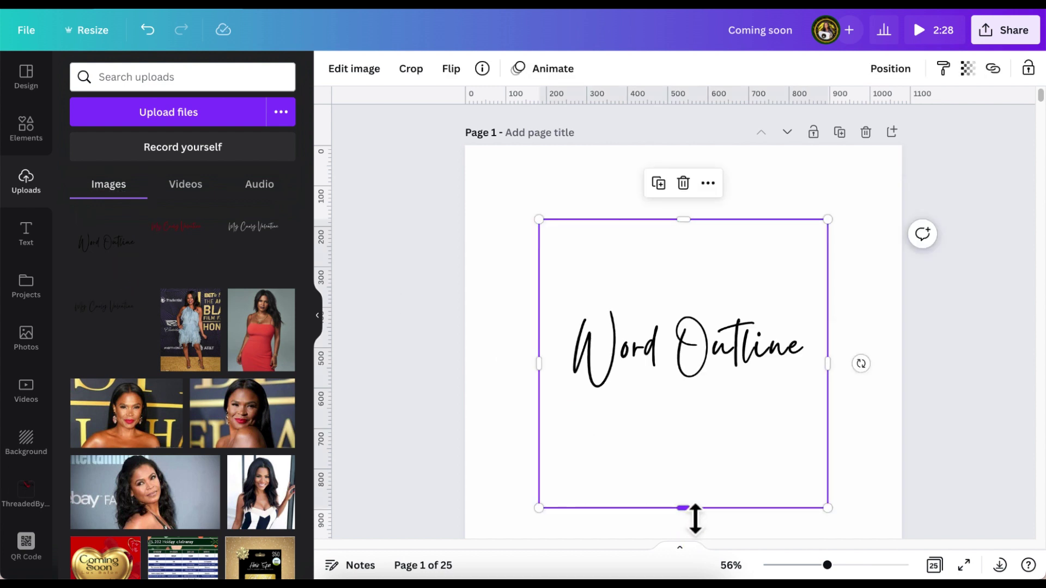
Step: Crop the empty space above and below the lettering in the "Word Outline" image and move the image higher on the page
left_click_drag(695, 518, 684, 409)
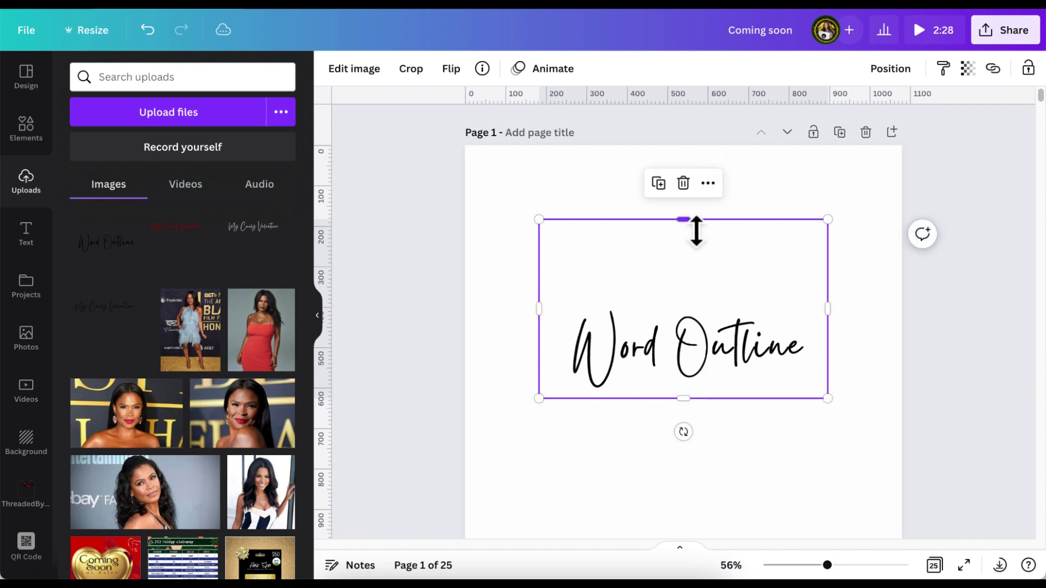
left_click_drag(696, 231, 692, 300)
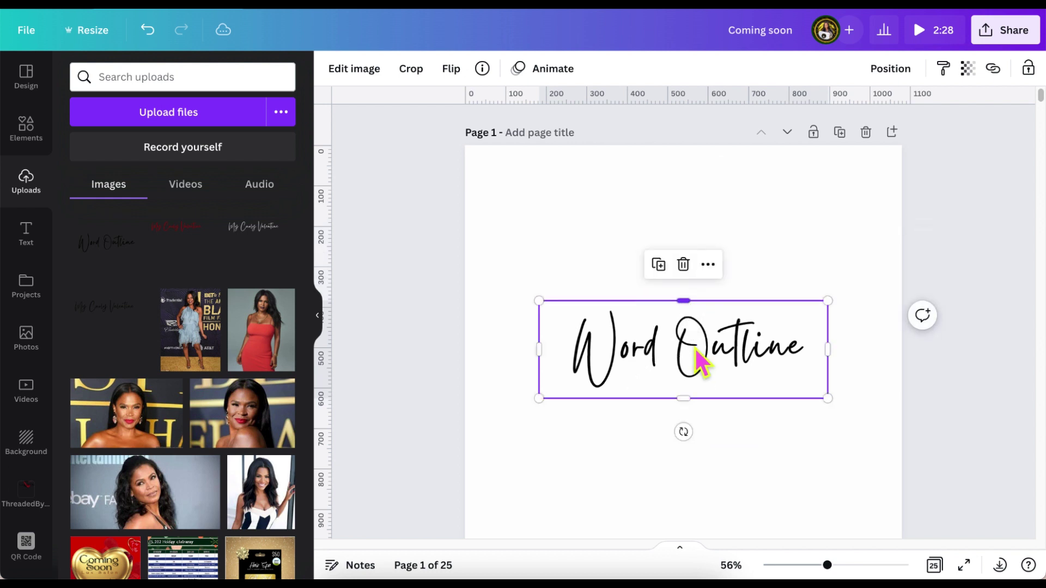
left_click_drag(705, 359, 704, 306)
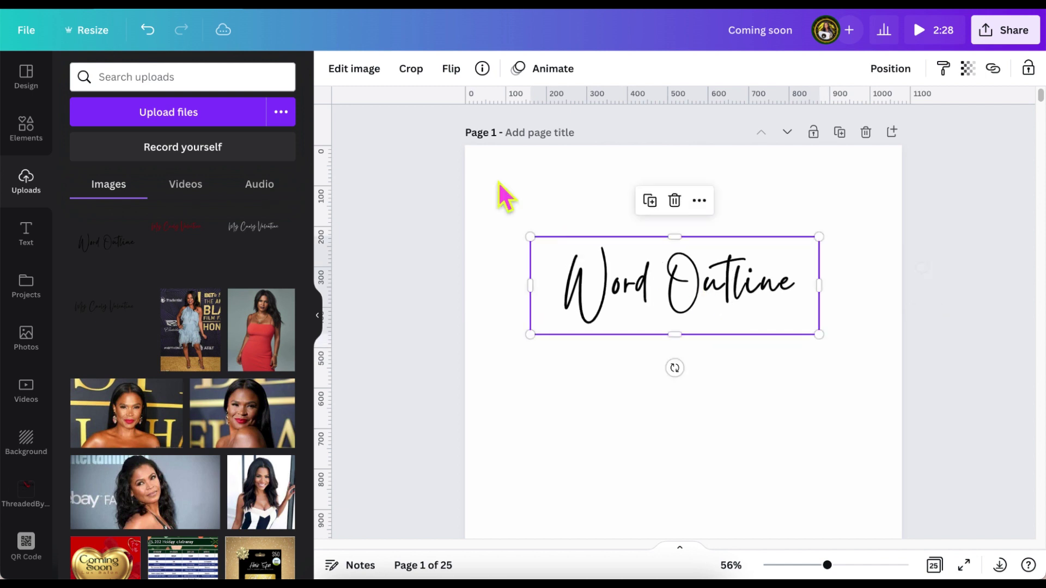
Step: Add a Glow shadow to the cropped "Word Outline" image
left_click(375, 76)
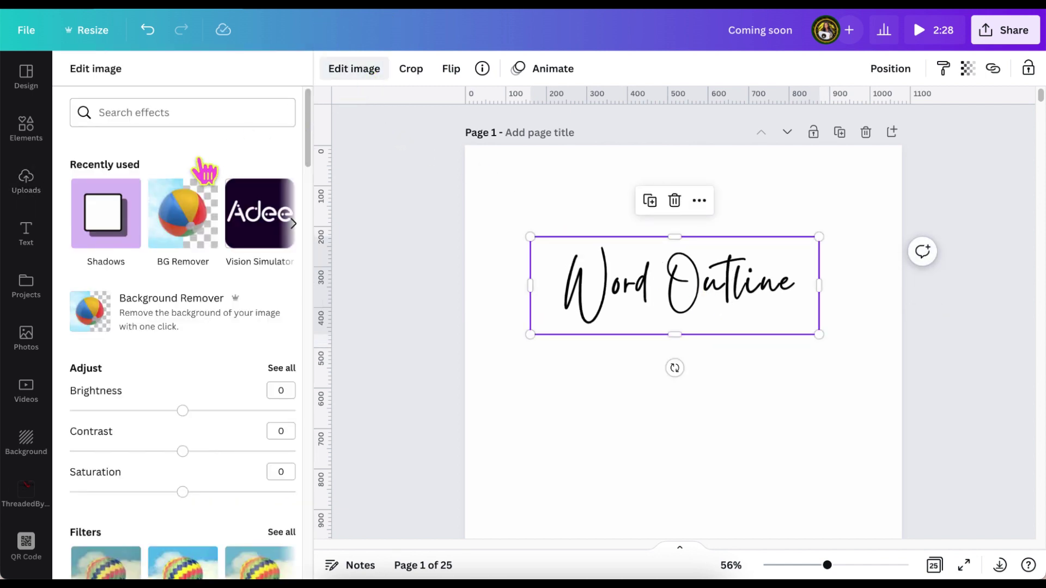
left_click(117, 238)
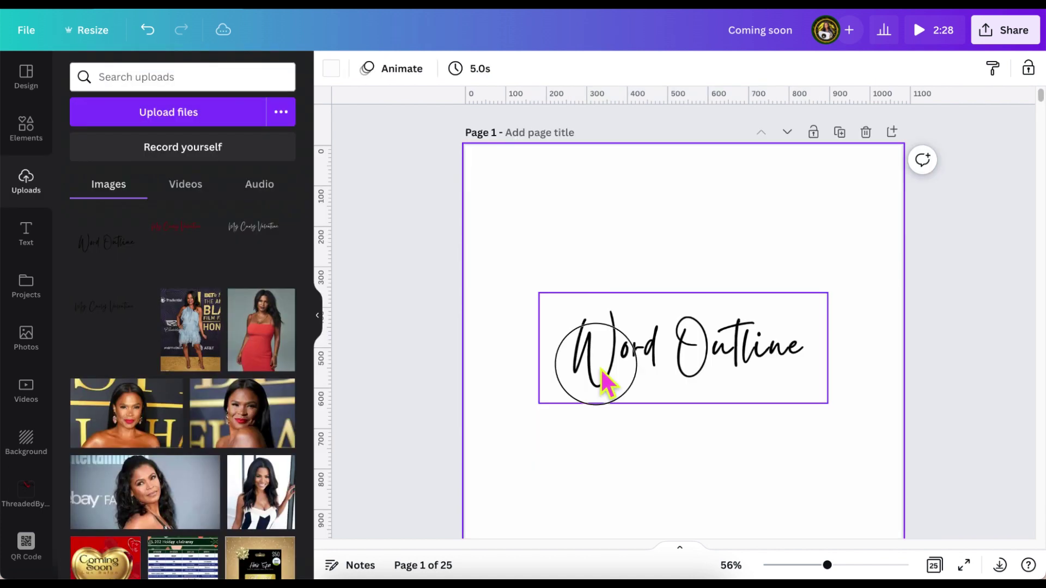
left_click(601, 368)
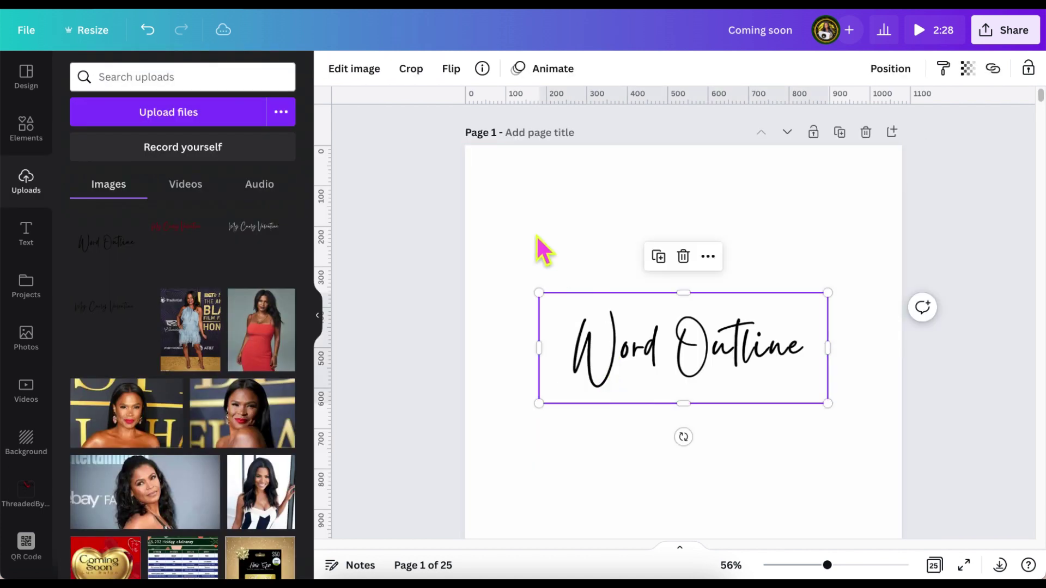
left_click(370, 90)
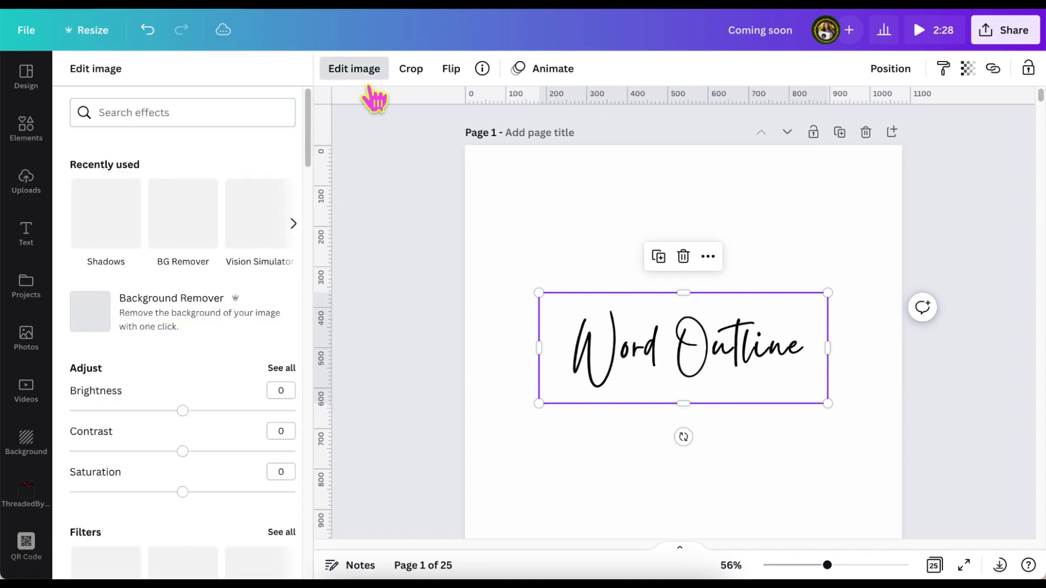
left_click(112, 234)
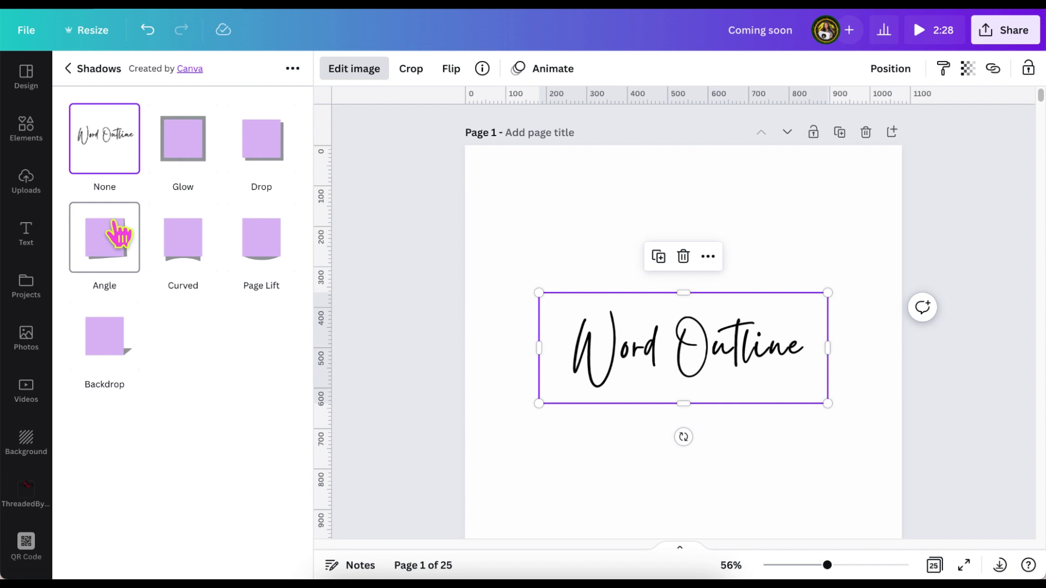
left_click(185, 145)
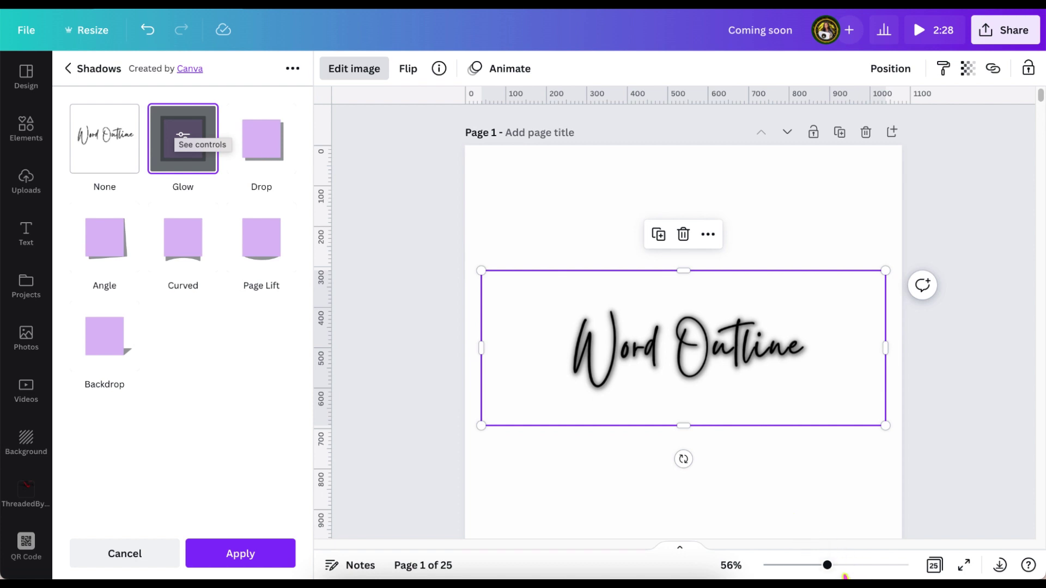
Step: Change the glow's color to the bright pink from the Skateboard Style palette
left_click_drag(843, 576, 863, 578)
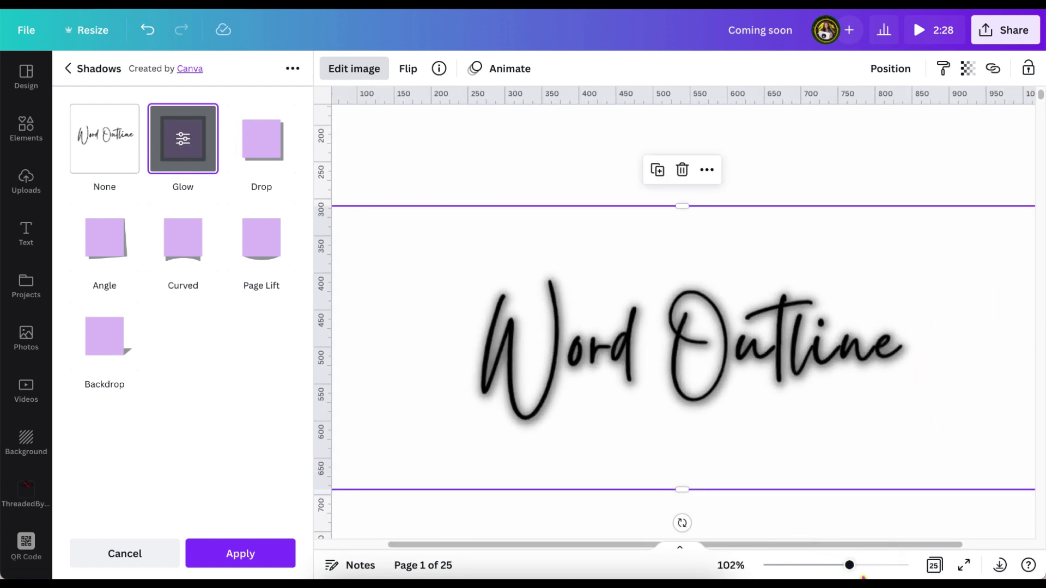
left_click(203, 163)
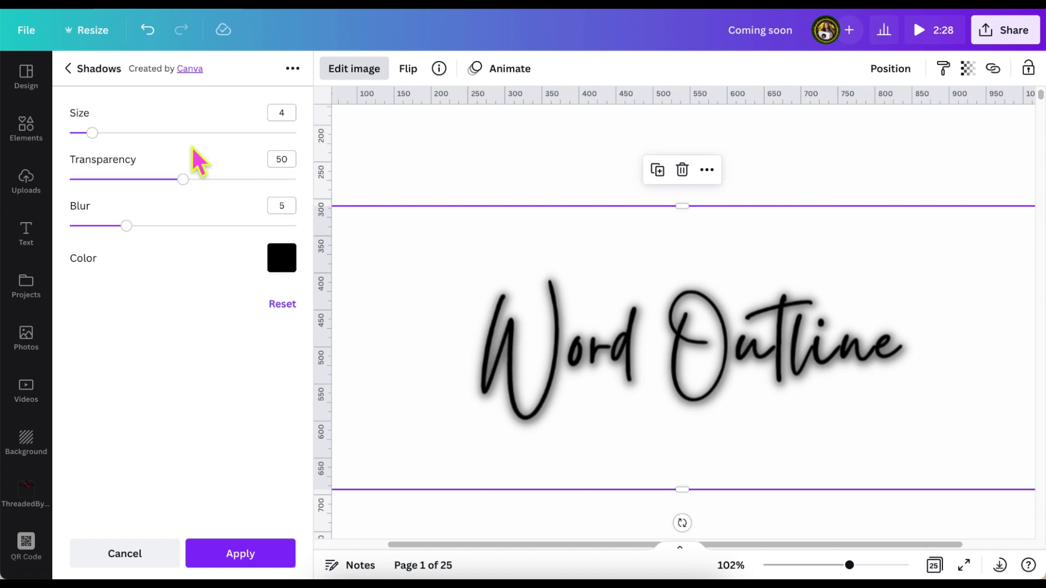
left_click(292, 269)
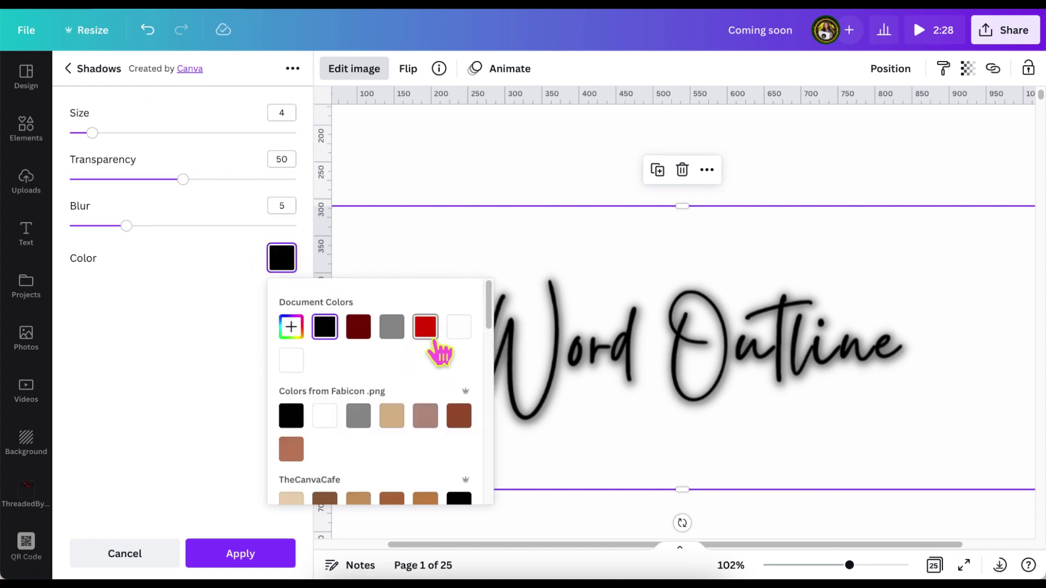
scroll(390, 416, "down", 10)
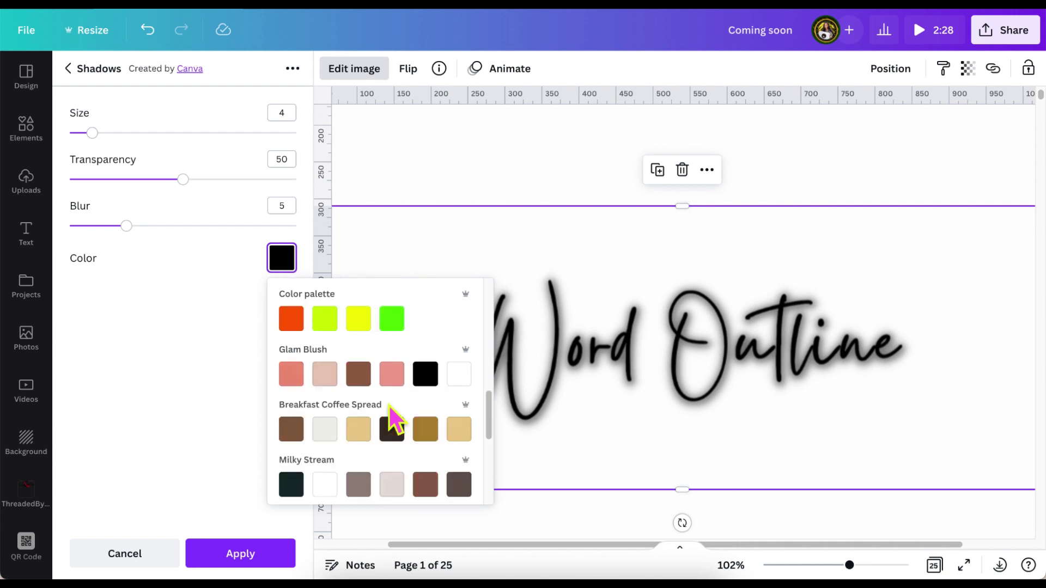
scroll(392, 420, "down", 3)
left_click(399, 370)
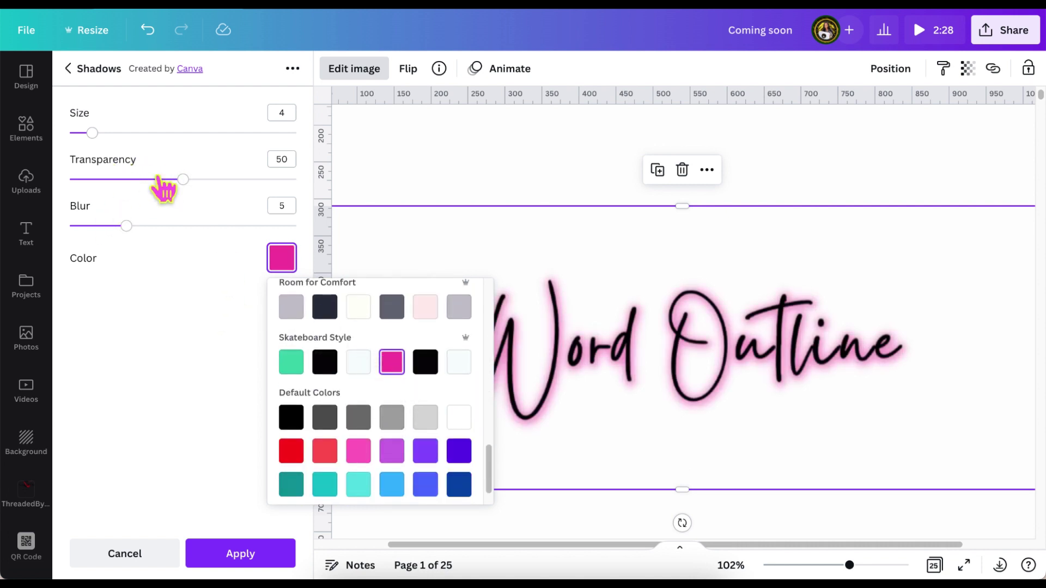
Step: Set the pink glow's transparency to 100, blur to 0 and size to 4, and apply it as a solid outline
left_click_drag(186, 181, 322, 189)
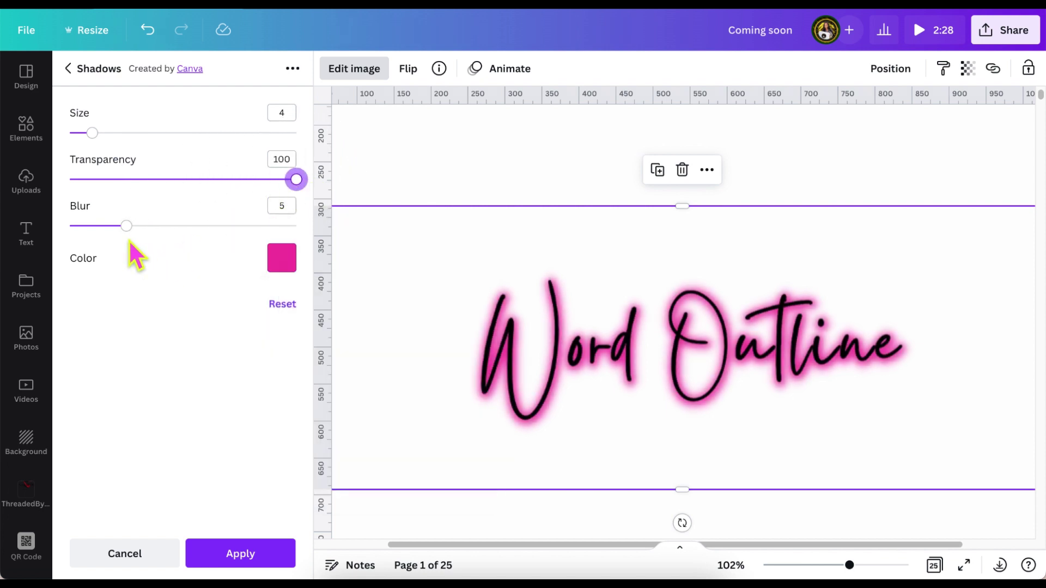
mouse_move(136, 238)
left_mouse_down()
mouse_move(296, 242)
mouse_move(143, 244)
left_mouse_up()
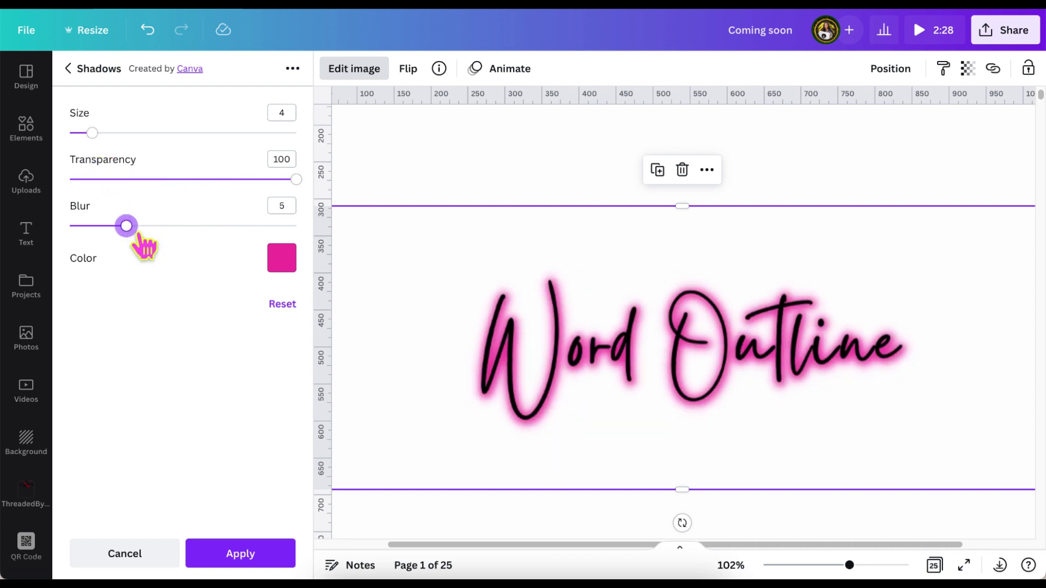
left_click_drag(92, 133, 133, 150)
left_click_drag(144, 245, 83, 252)
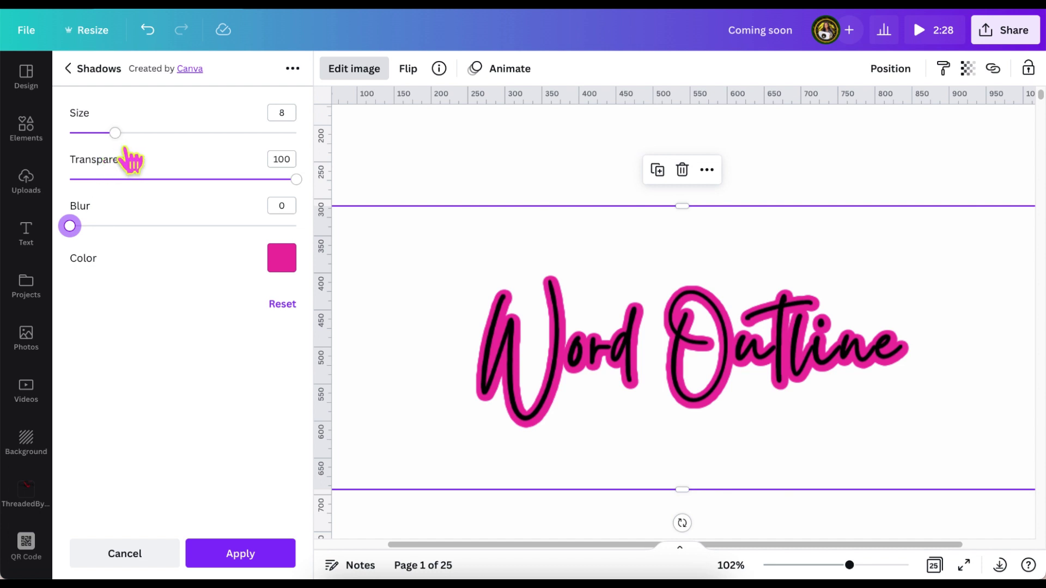
left_click_drag(115, 133, 92, 133)
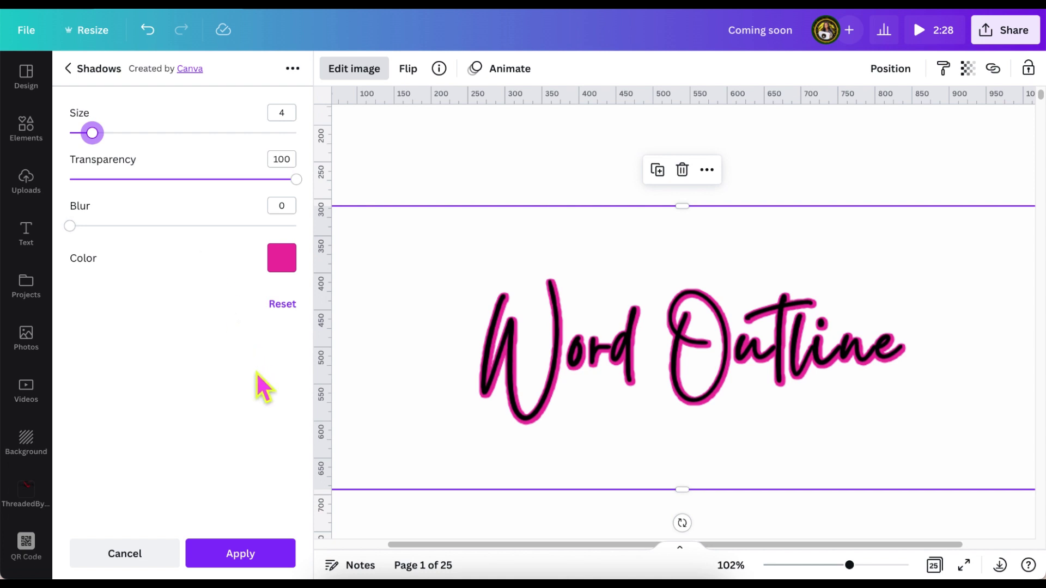
left_click(260, 560)
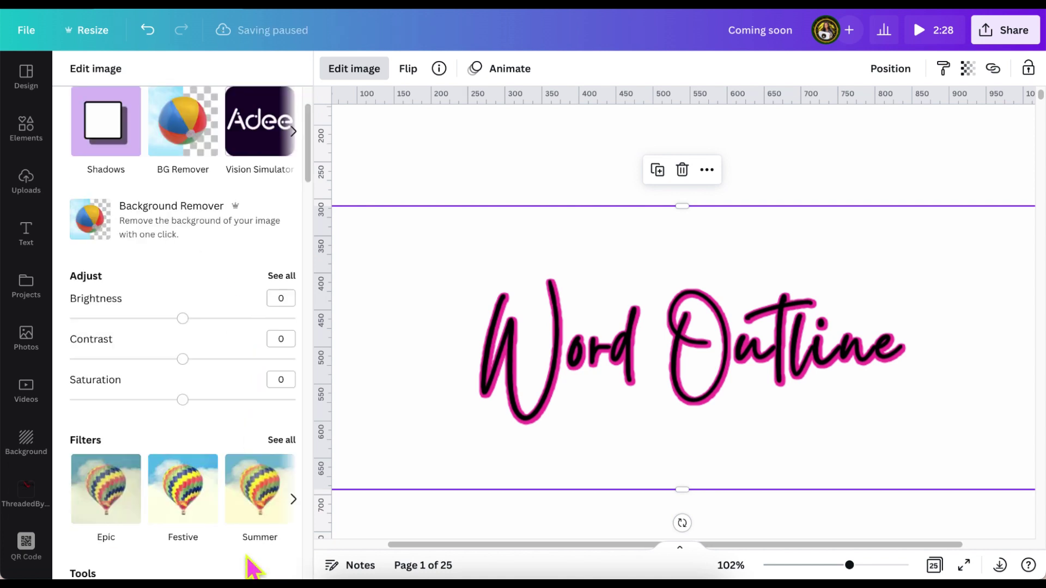
Step: Add a second Glow shadow around the pink-outlined lettering and color it Grass green #7ed957
left_click(115, 145)
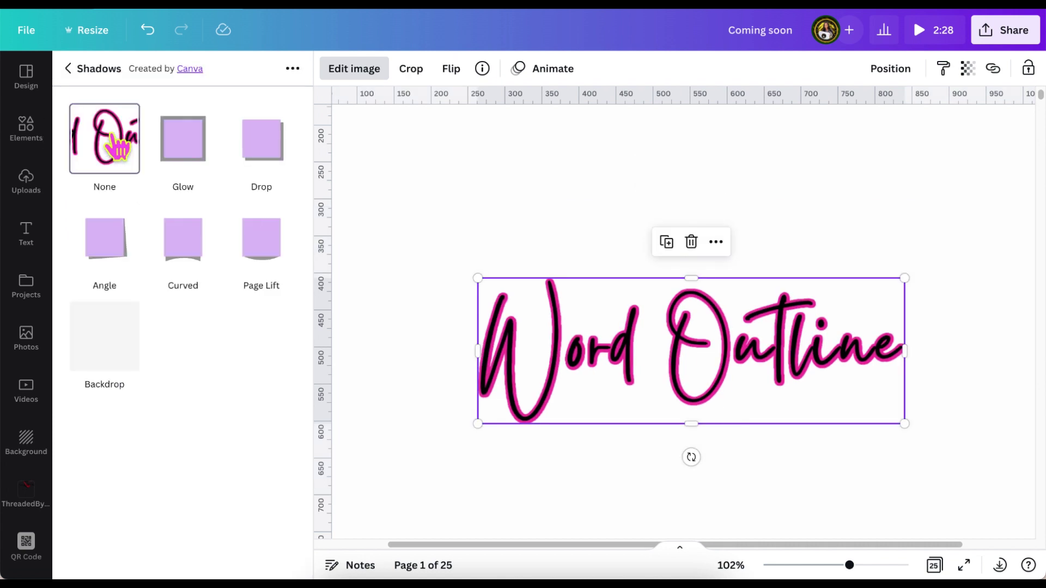
left_click(207, 162)
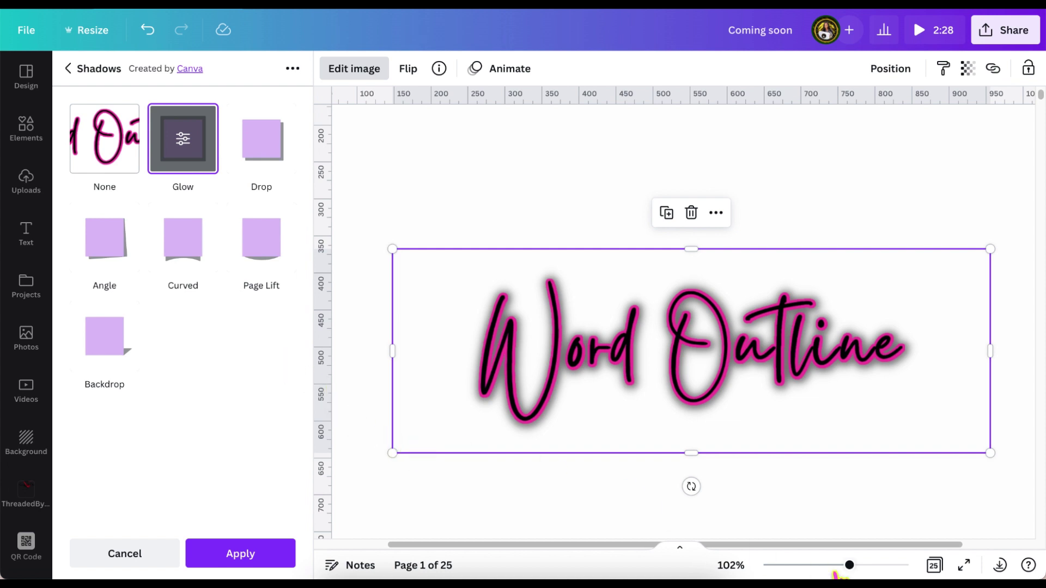
left_click_drag(848, 565, 856, 565)
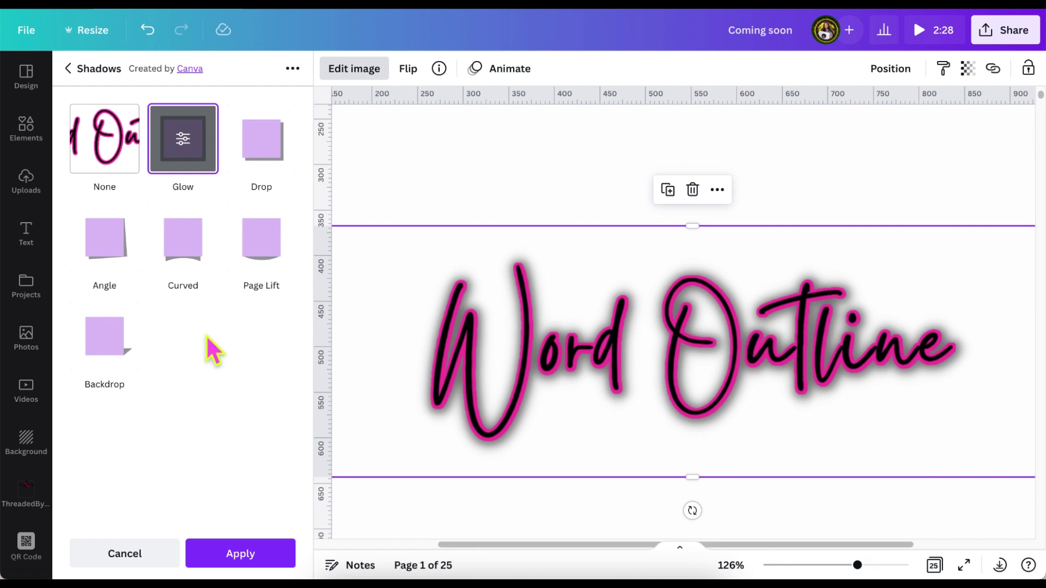
left_click(206, 160)
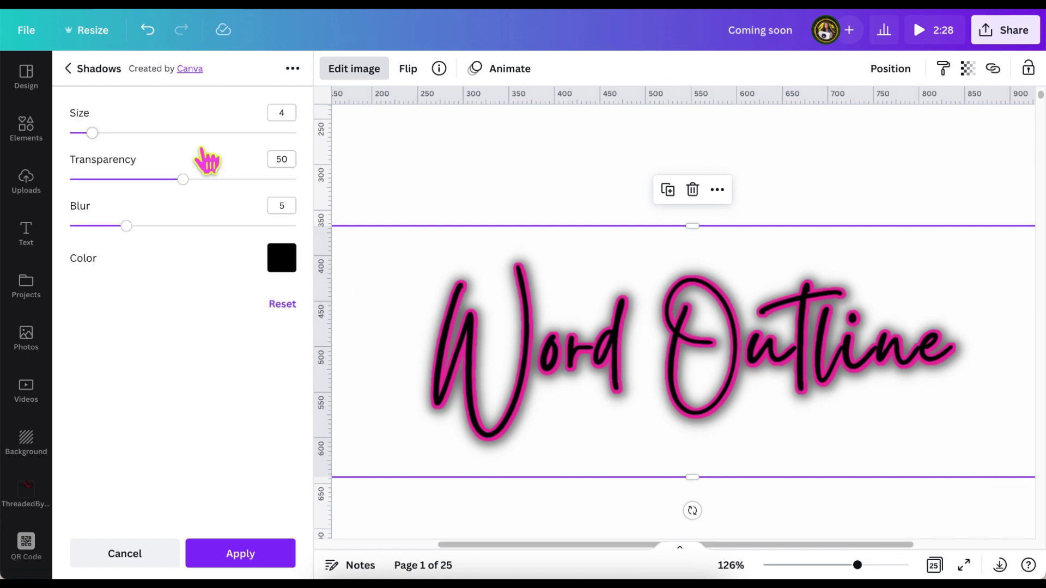
left_click(301, 276)
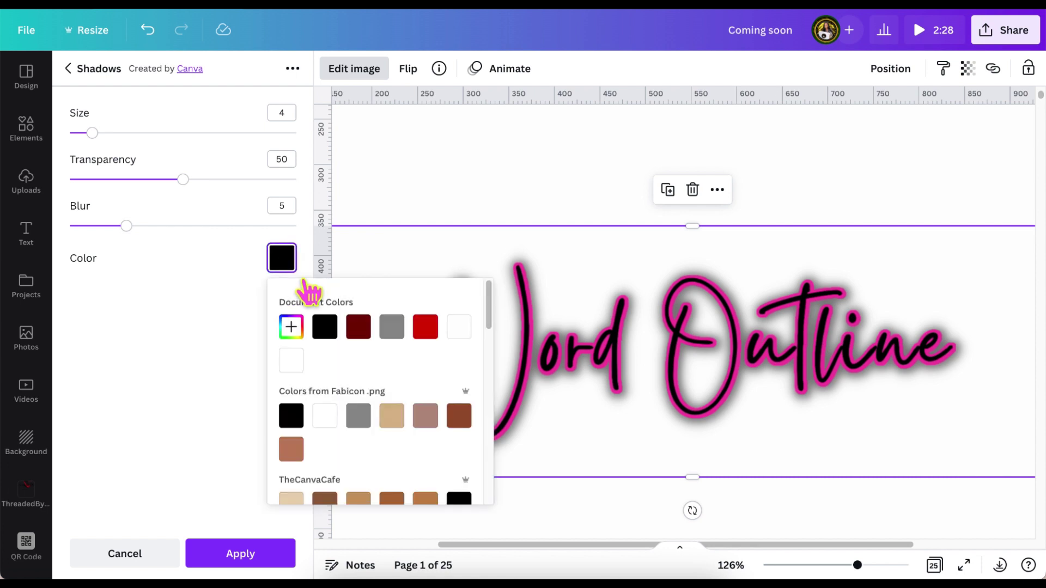
scroll(386, 436, "down", 5)
scroll(380, 428, "down", 2)
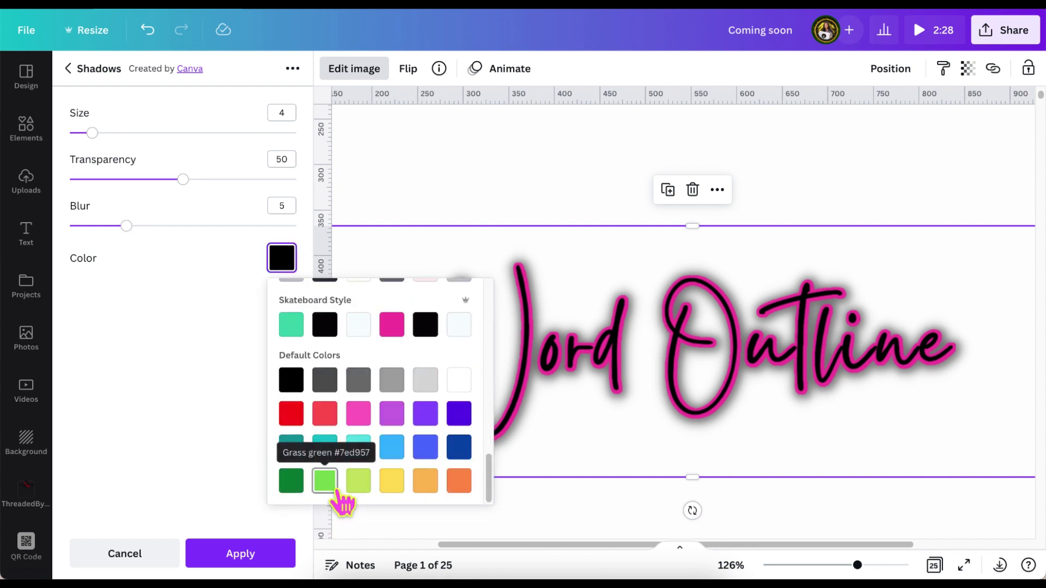
left_click(335, 488)
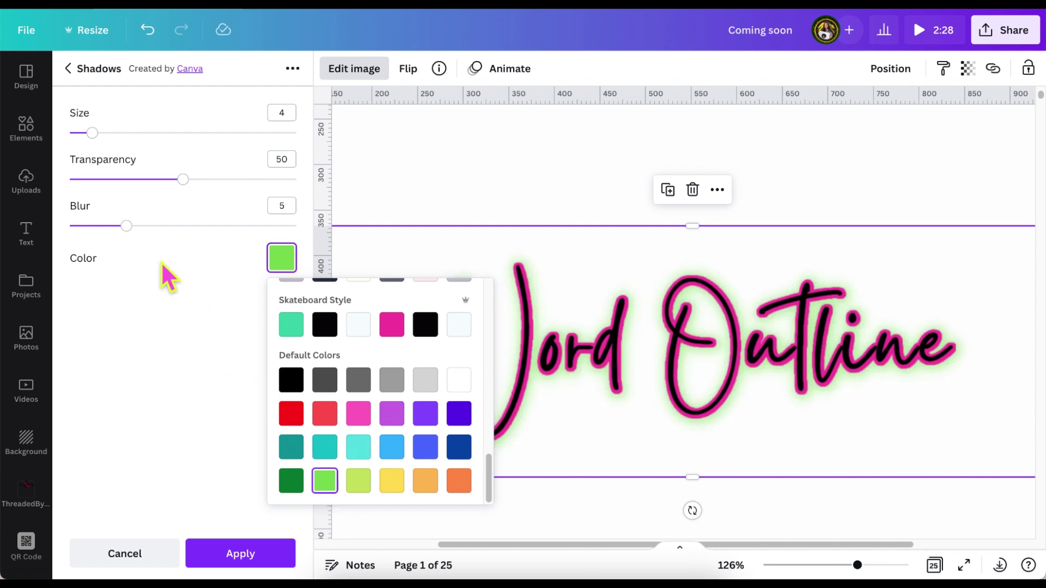
Step: Set the green glow's transparency to 100 and blur to 0, and apply it as a second outline
left_click_drag(198, 191, 334, 187)
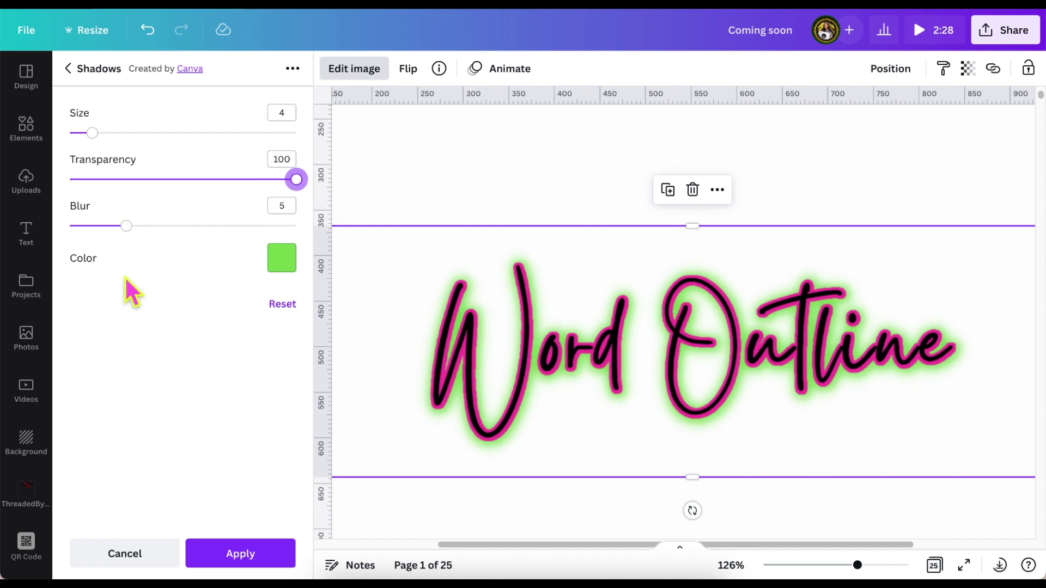
left_click_drag(138, 237, 86, 238)
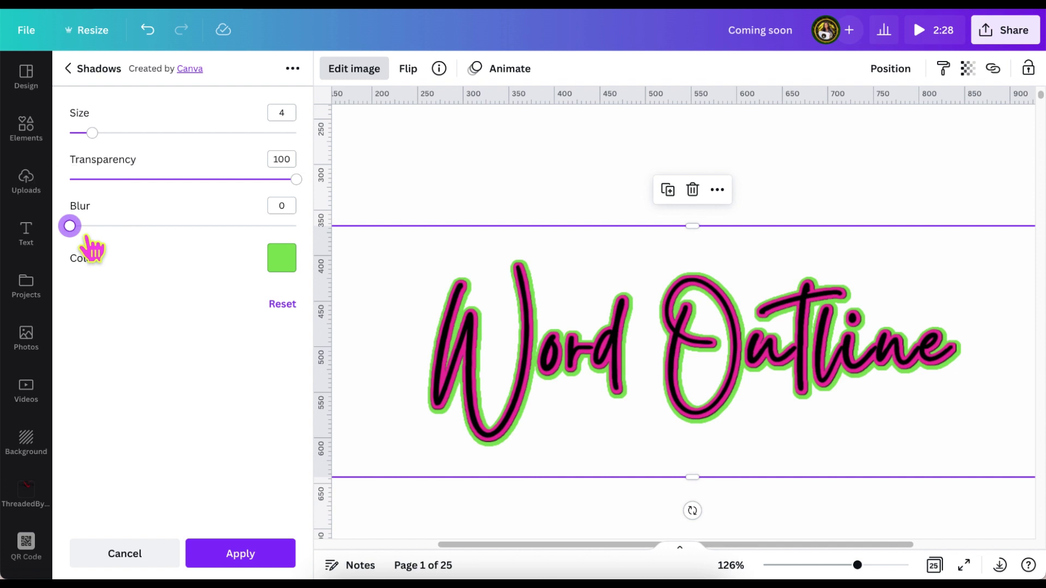
left_click(263, 561)
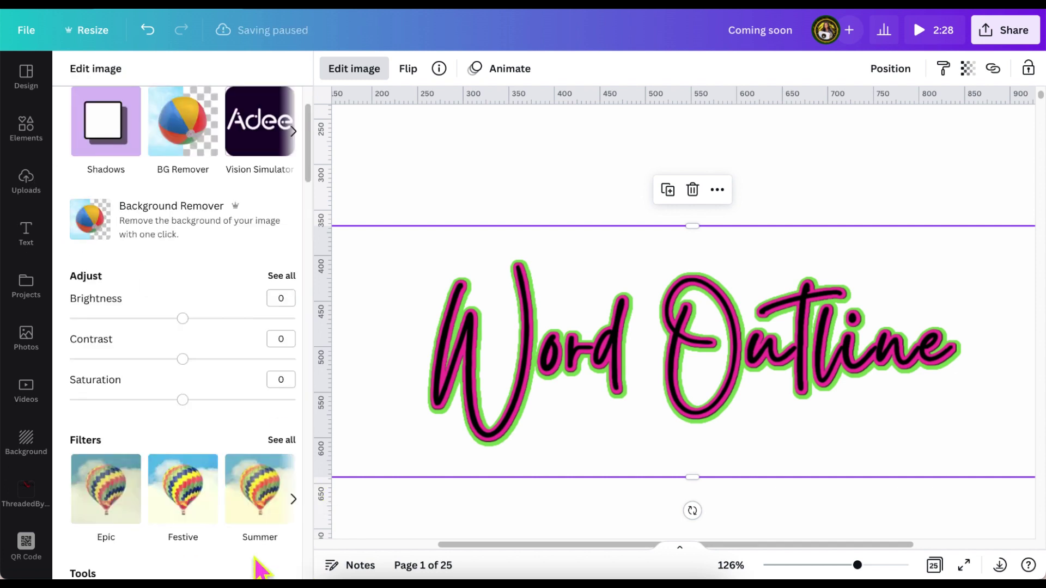
Step: Preview the Glow, Drop and Page Lift shadows on the double-outlined lettering, then apply the Curved shadow and deselect the image
left_click(113, 140)
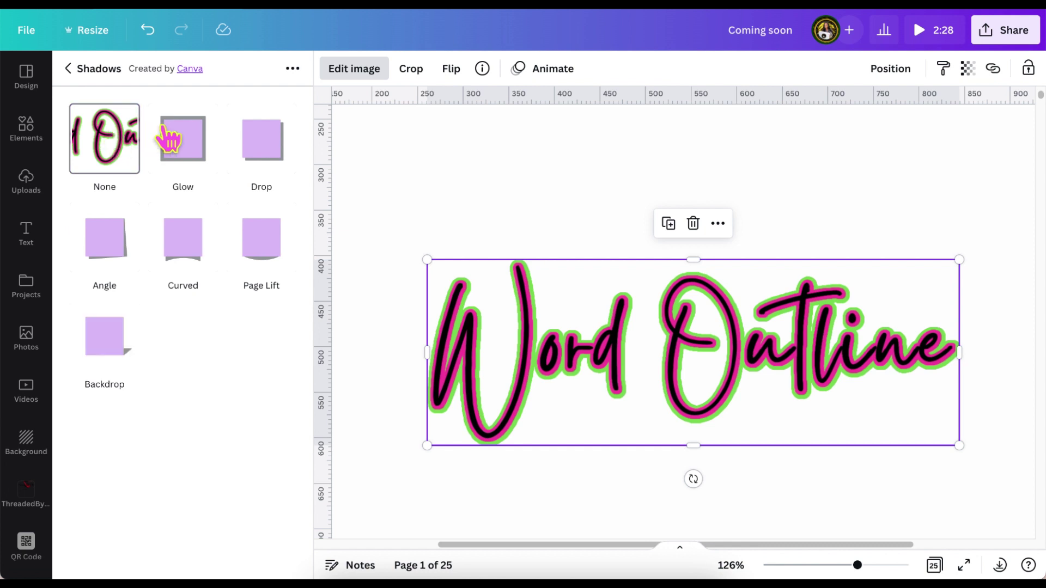
left_click(269, 166)
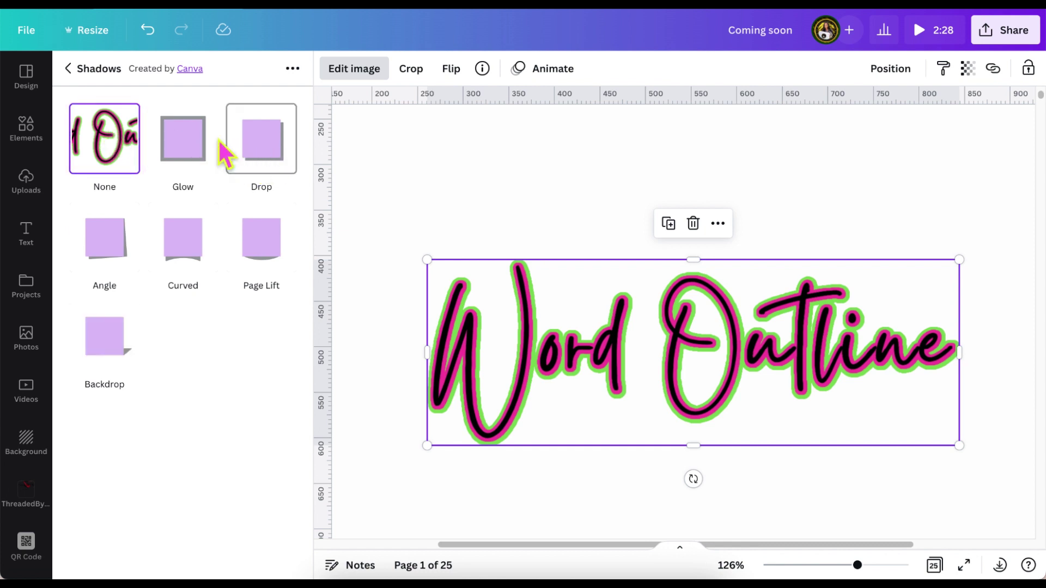
left_click(206, 158)
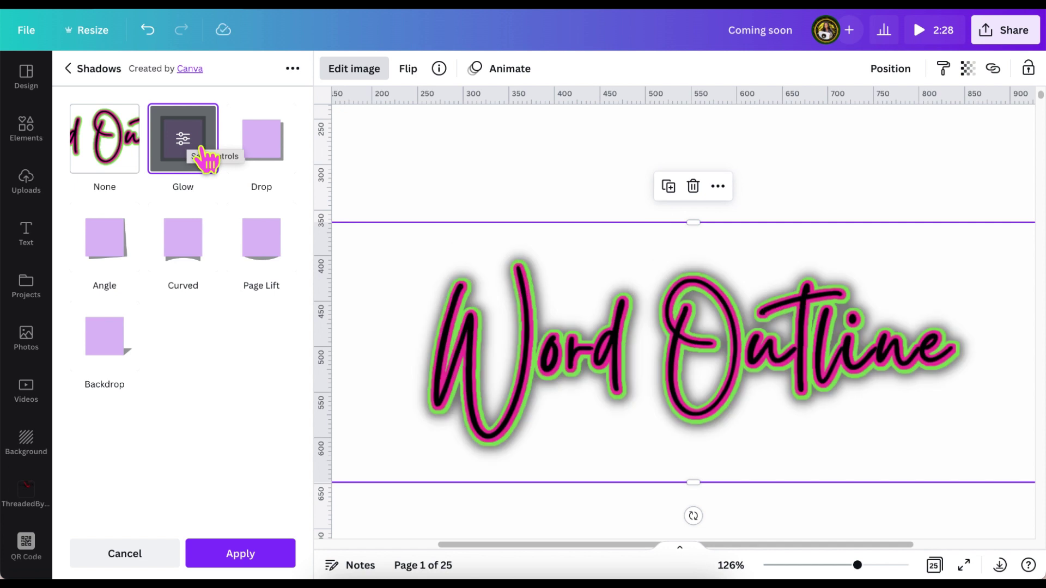
left_click(289, 168)
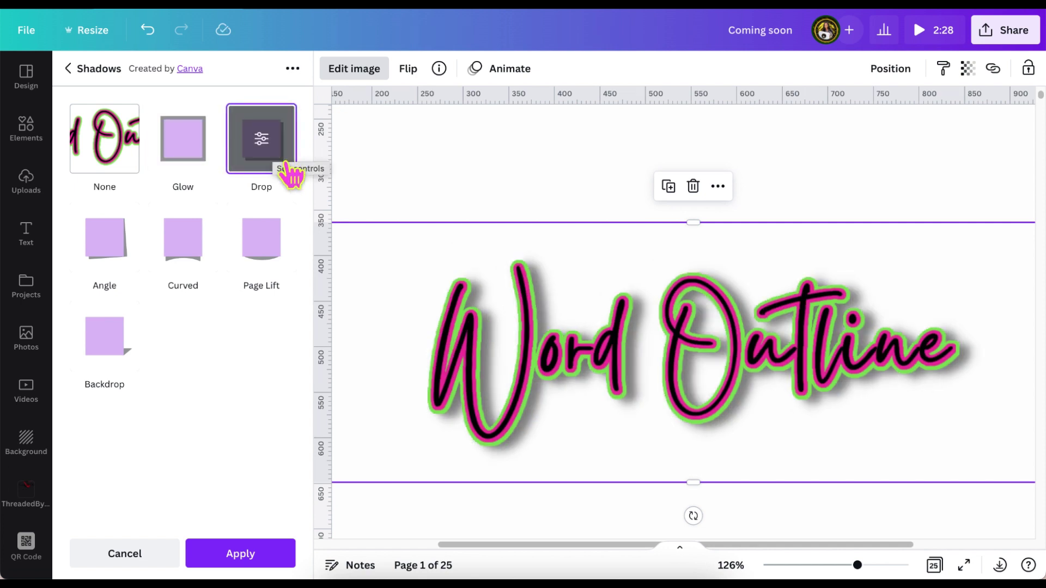
left_click(287, 275)
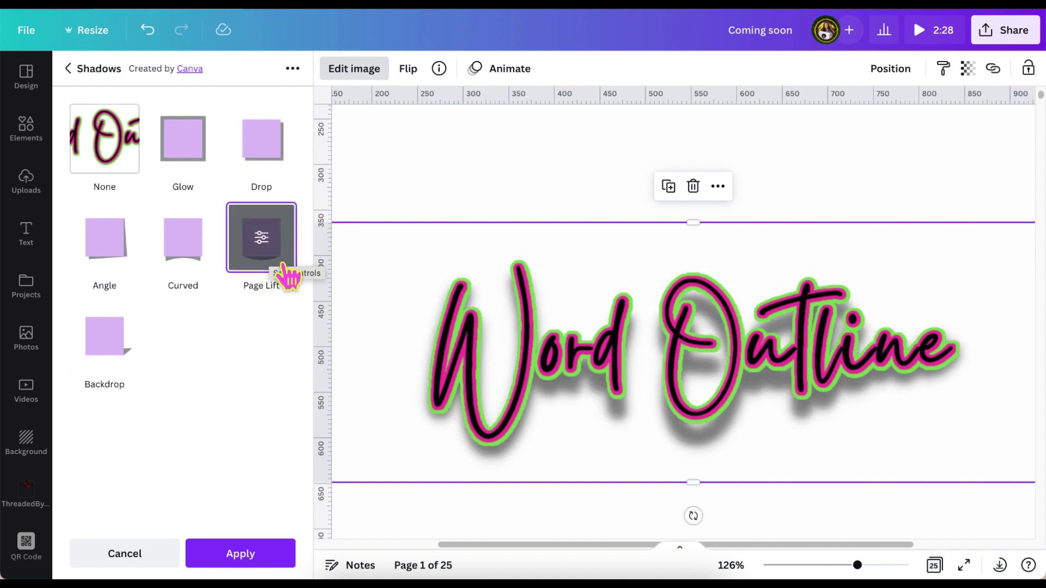
left_click(203, 263)
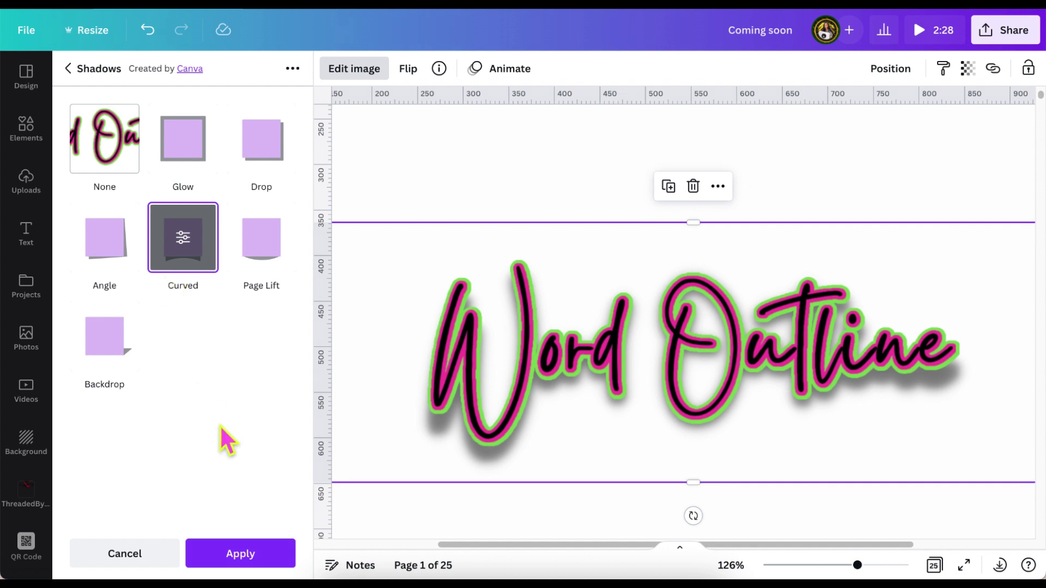
left_click(270, 544)
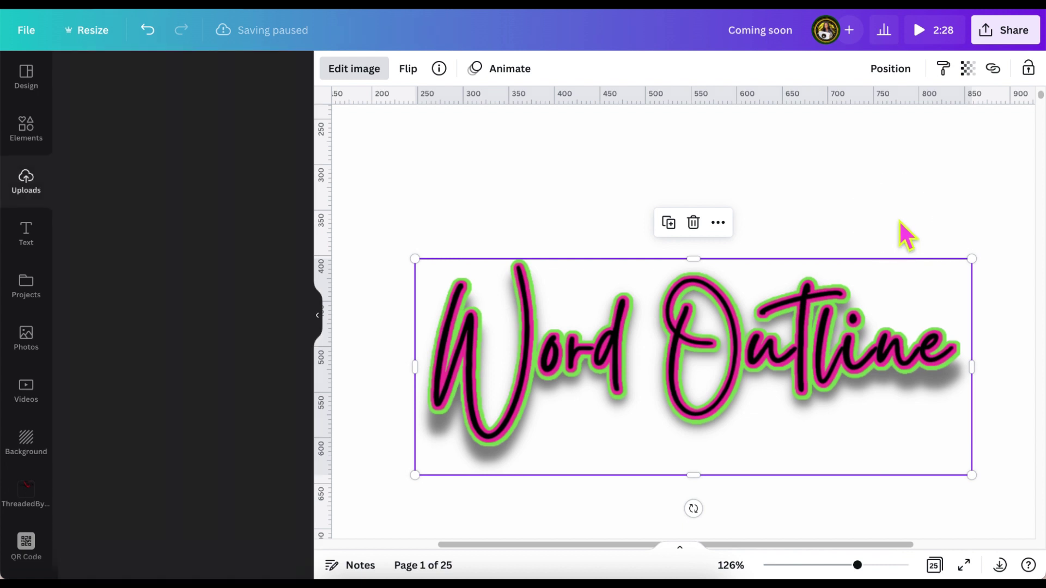
left_click(903, 218)
scroll(903, 218, "down", 2)
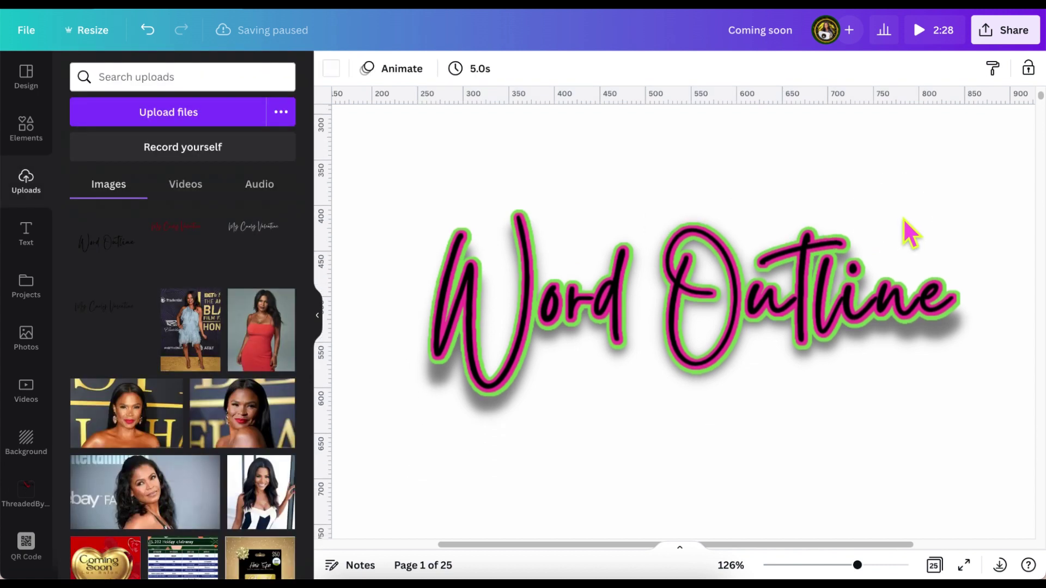